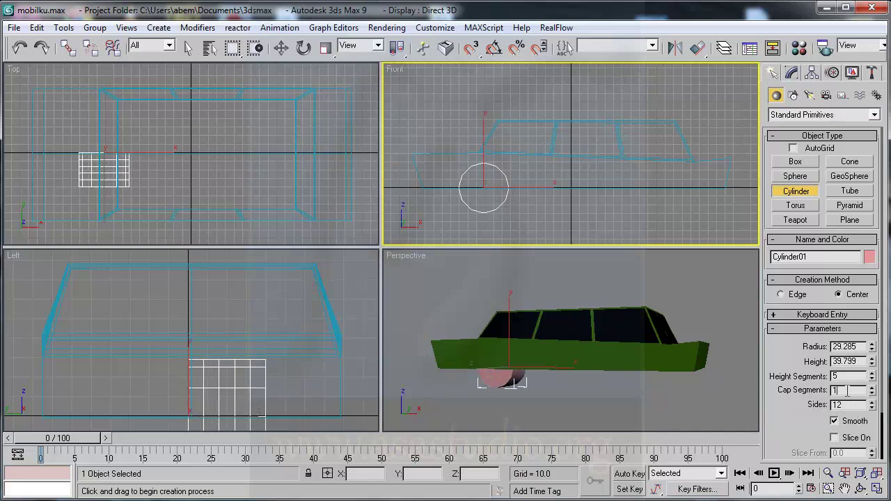
- Move the cylinder along Y to the car's near side in the Top view, at about Y -46.3
left_click(281, 48)
right_click(139, 171)
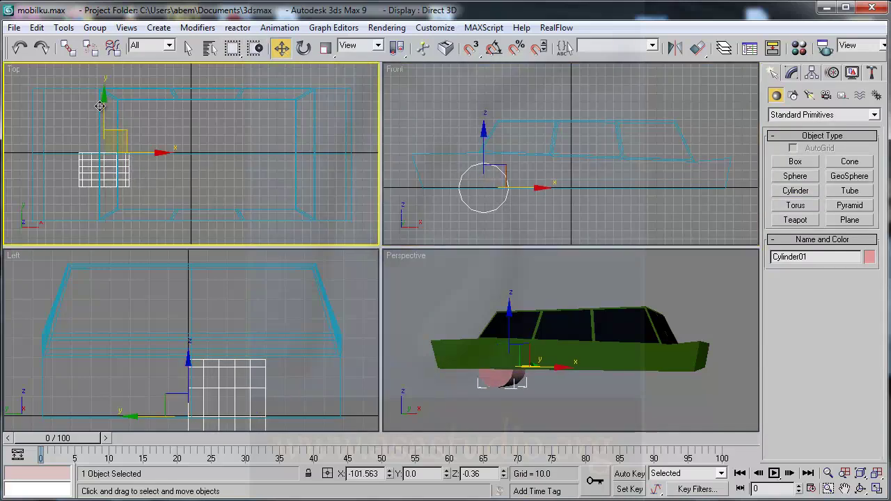
left_click_drag(103, 99, 102, 136)
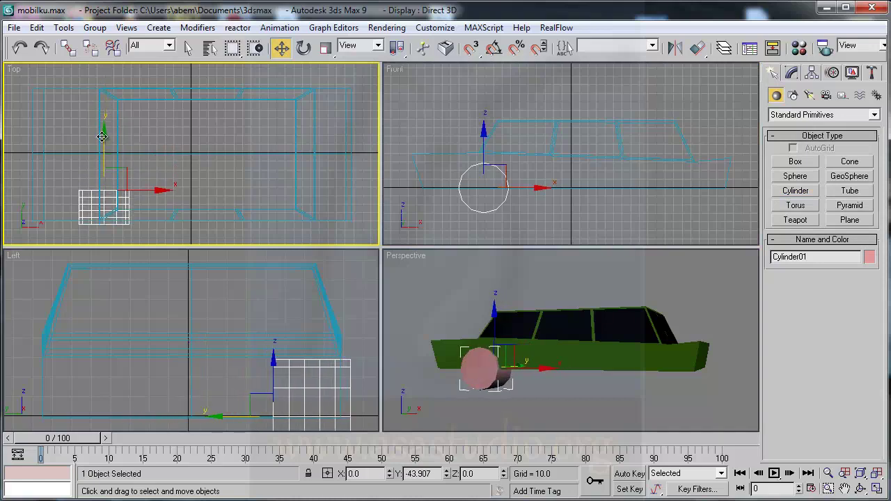
mouse_move(101, 137)
left_mouse_down()
mouse_move(102, 147)
mouse_move(103, 138)
left_mouse_up()
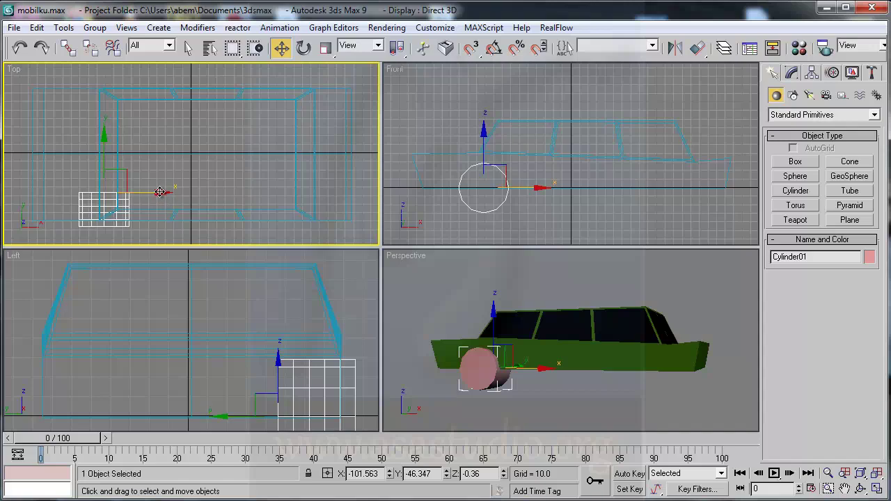
- Copy the cylinder along X to the other wheel position at about X 97, and lower the copy to about Z -8.3
mouse_move(160, 193)
left_mouse_down("shift")
mouse_move(341, 197)
mouse_move(332, 197)
left_mouse_up("shift")
left_click(445, 317)
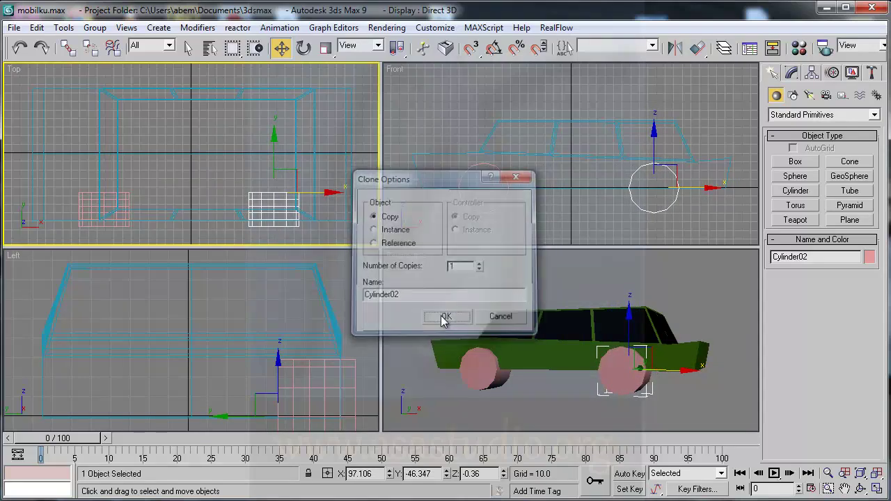
right_click(654, 130)
left_click_drag(654, 129, 656, 135)
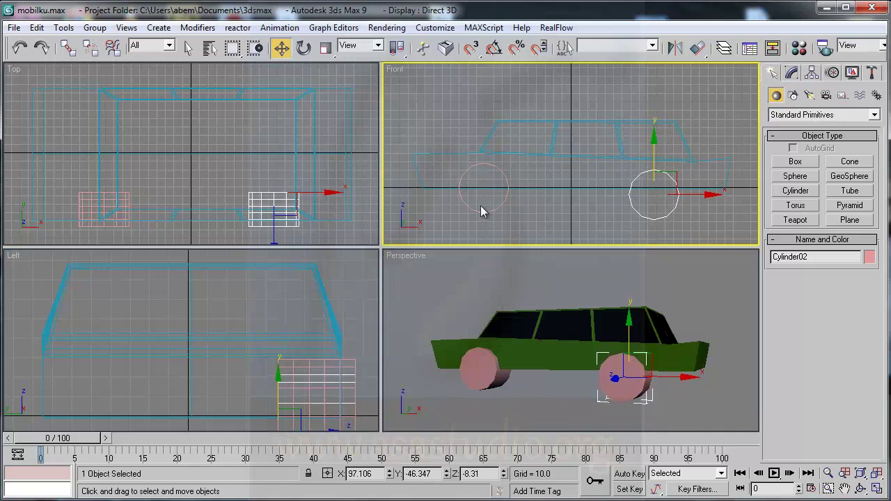
- Reposition the original cylinder in the Front view to about X -89.2 and Z -7.5
left_click(504, 197)
left_click(542, 188)
left_click_drag(542, 188, 552, 188)
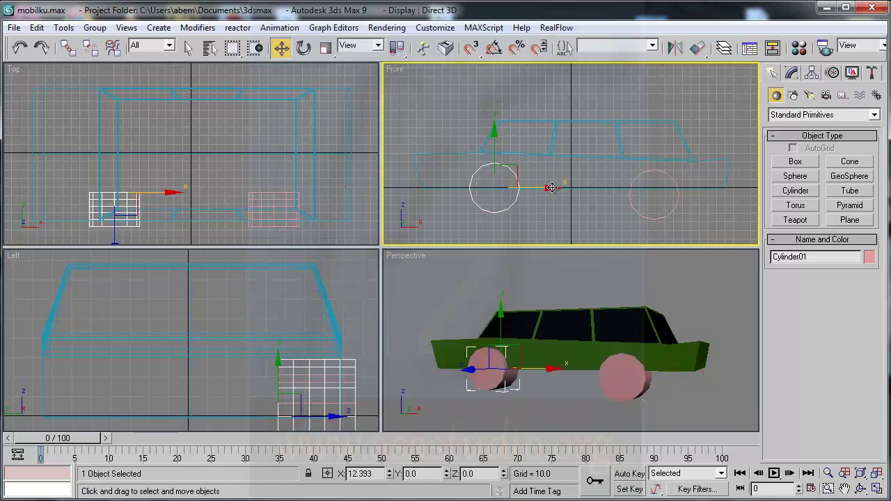
left_click_drag(495, 134, 503, 138)
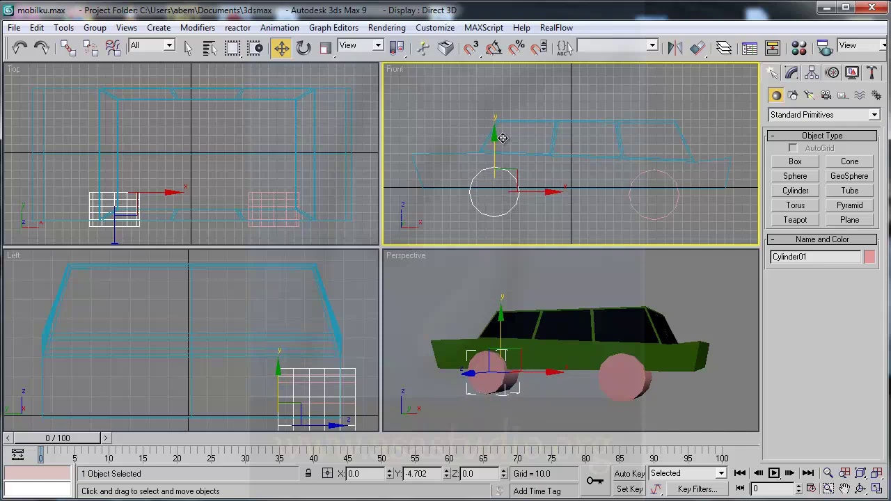
left_click_drag(503, 139, 504, 140)
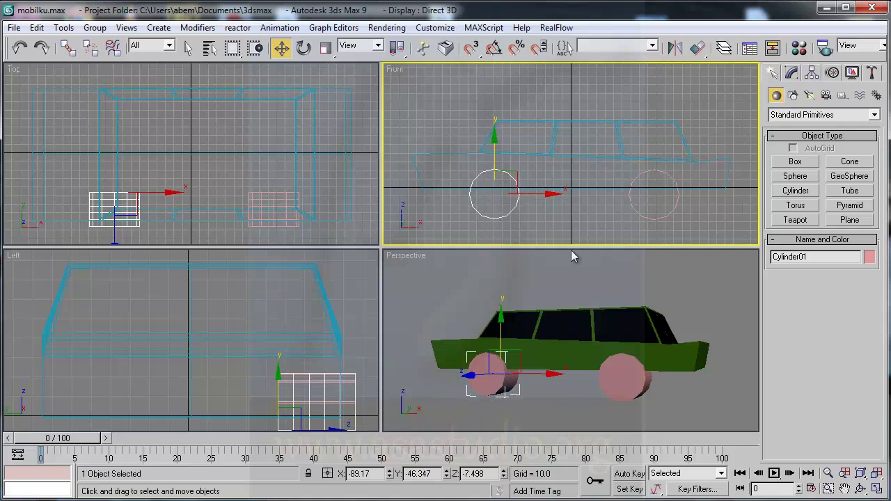
- Subtract both cylinders from the car body with ProBoolean to cut the two wheel arches
left_click(616, 136)
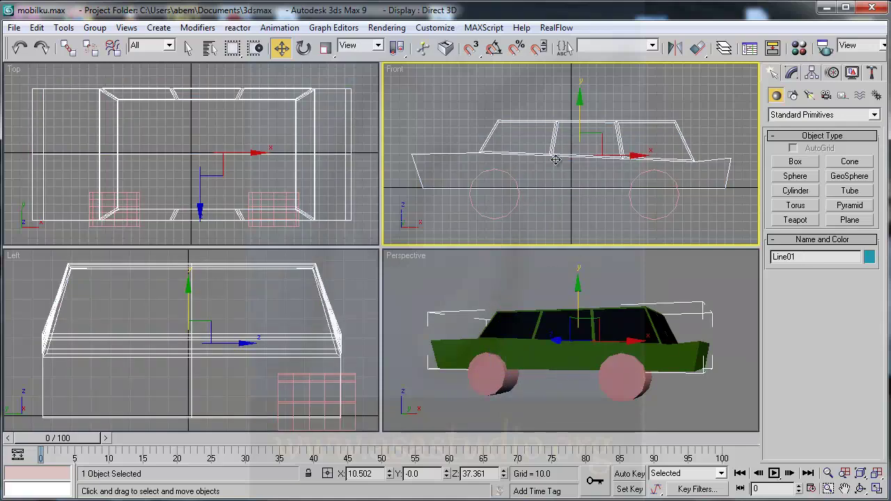
left_click(789, 119)
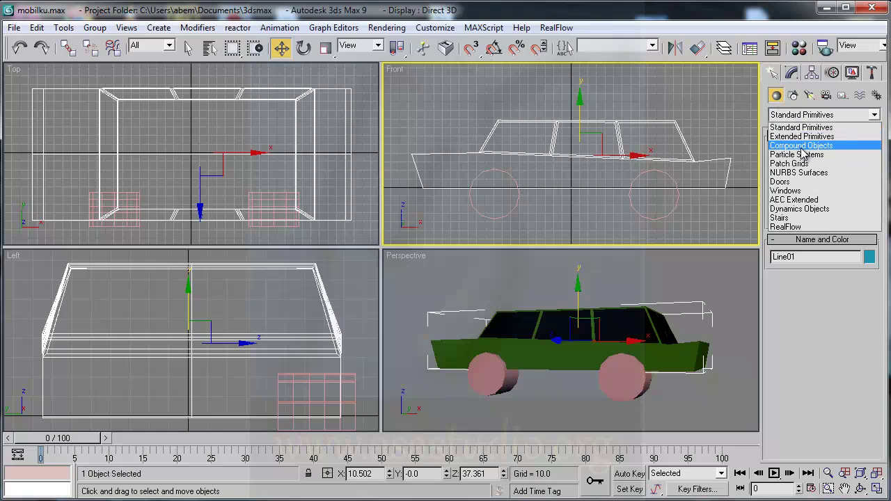
left_click(802, 147)
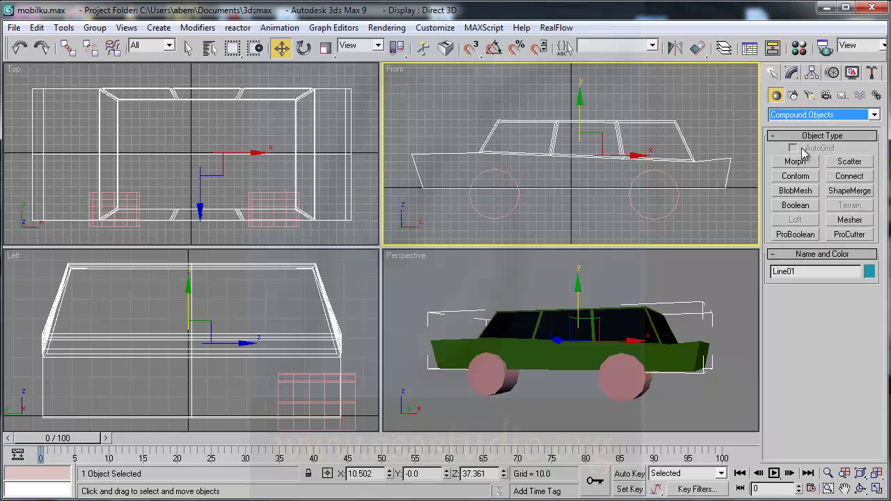
left_click(794, 235)
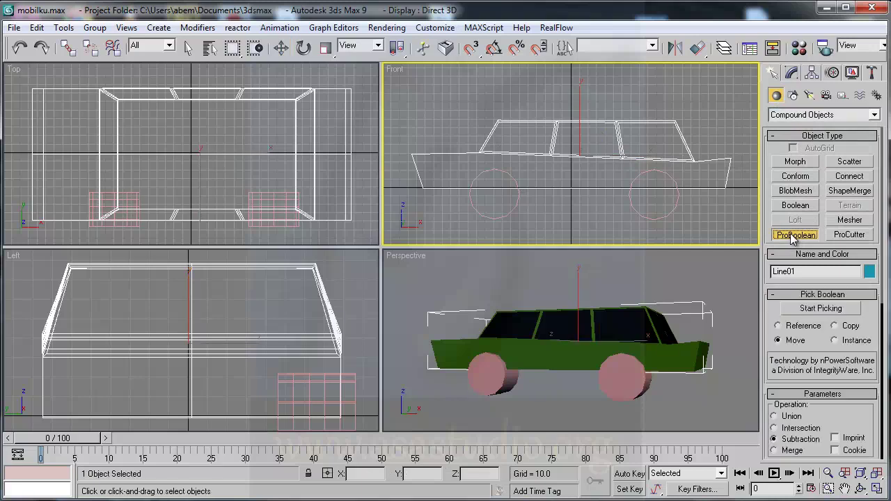
left_click(816, 310)
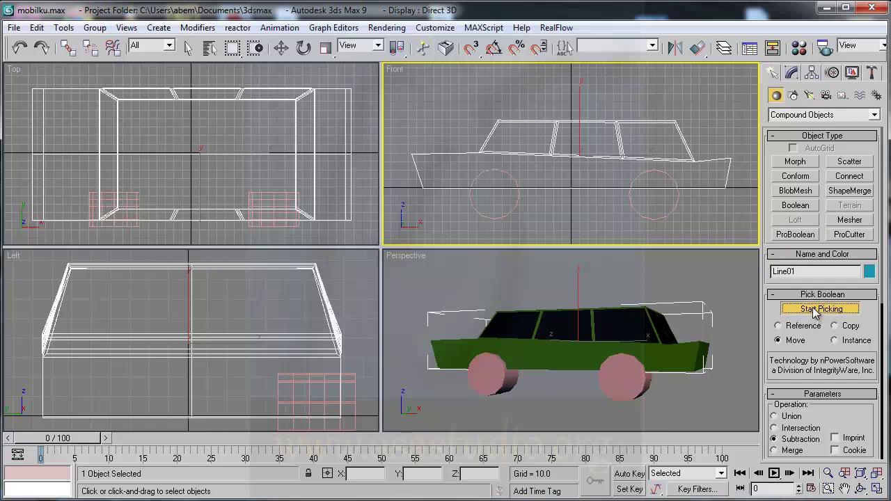
left_click(496, 216)
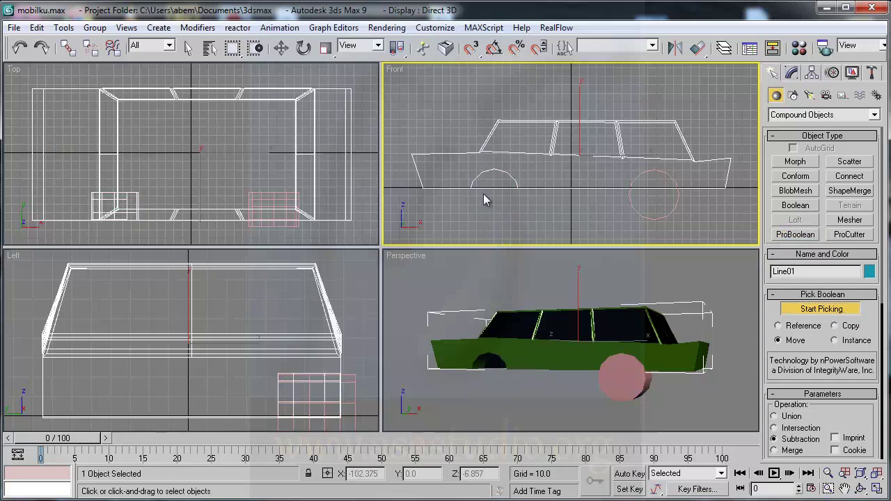
left_click(644, 217)
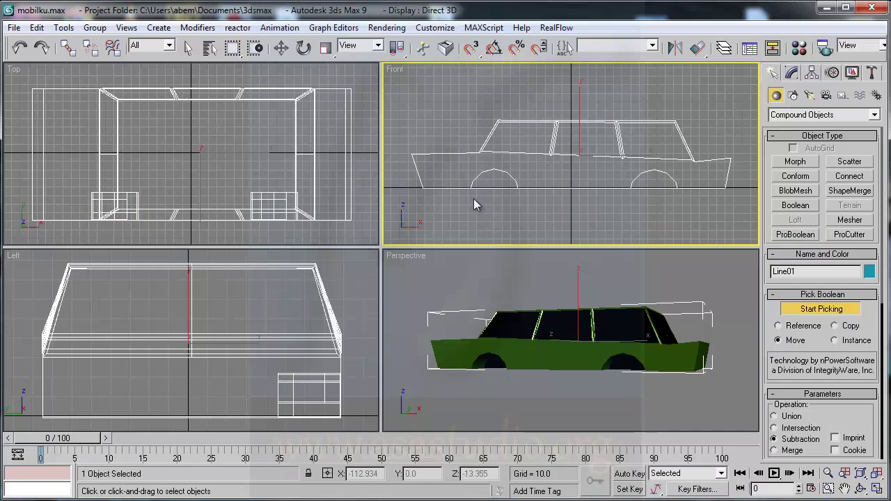
left_click(813, 310)
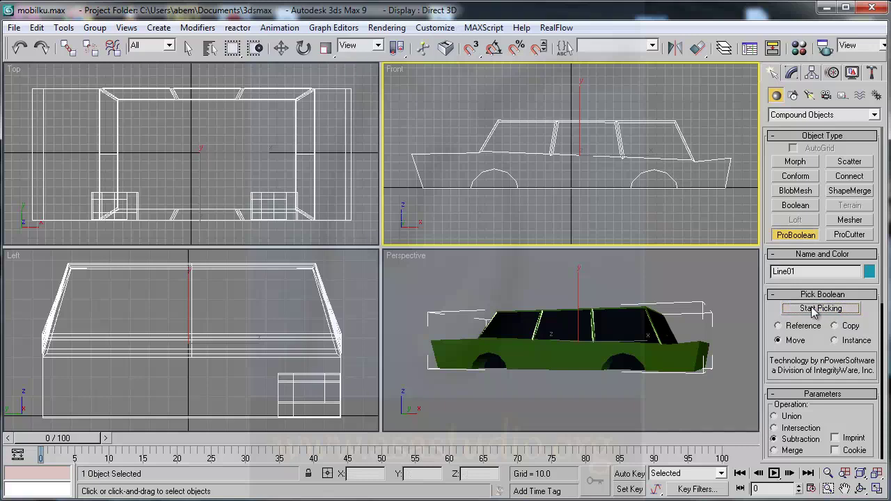
left_click(794, 236)
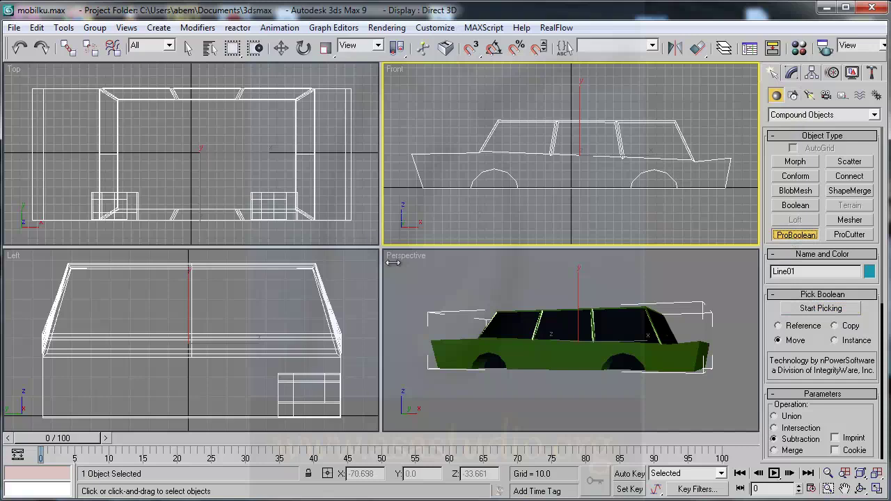
- Create a standard cylinder near the wheel arch at negative X in the Front view, about 21.8 in radius and 26.8 in height
left_click(794, 115)
left_click(794, 128)
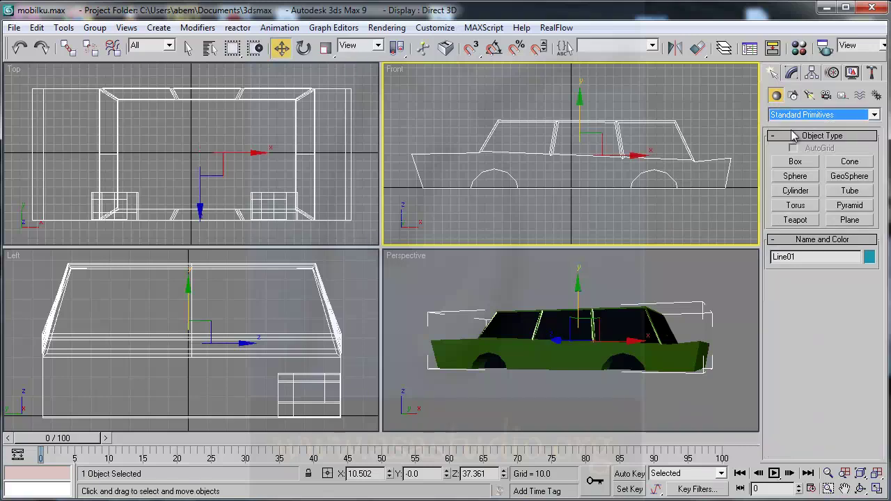
left_click(795, 192)
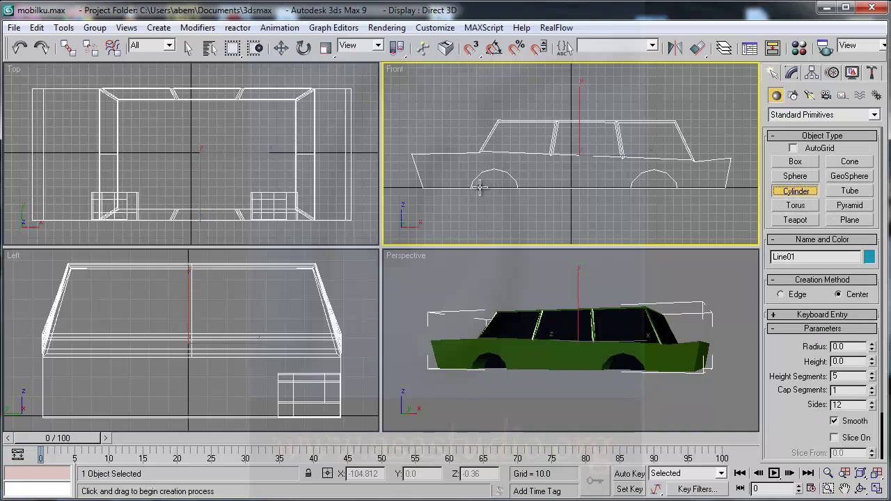
left_click_drag(477, 186, 494, 197)
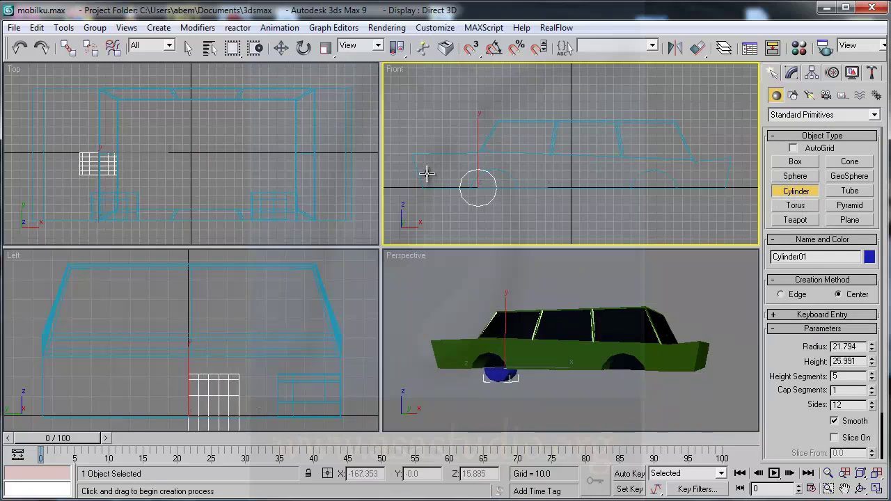
- Align the new wheel cylinder under its wheel arch in the Front view, at about X -87.5 and Z -6.2
left_click(281, 46)
left_click_drag(534, 189, 553, 190)
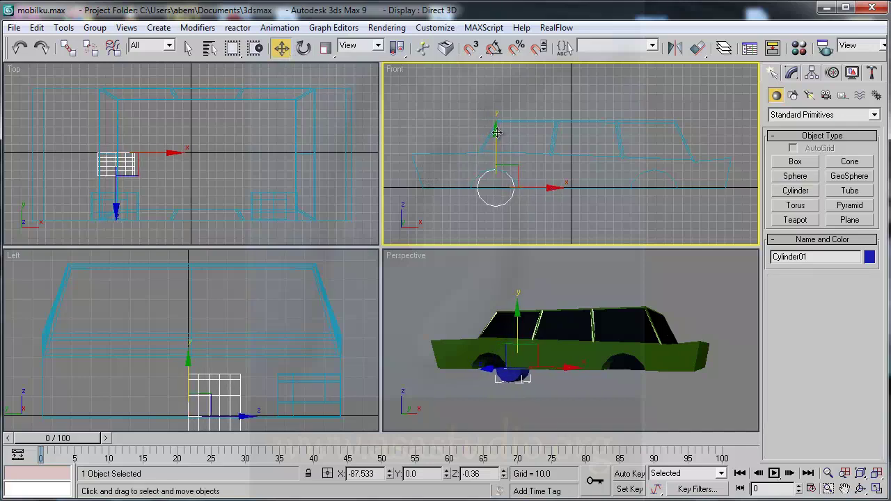
left_click_drag(497, 133, 498, 137)
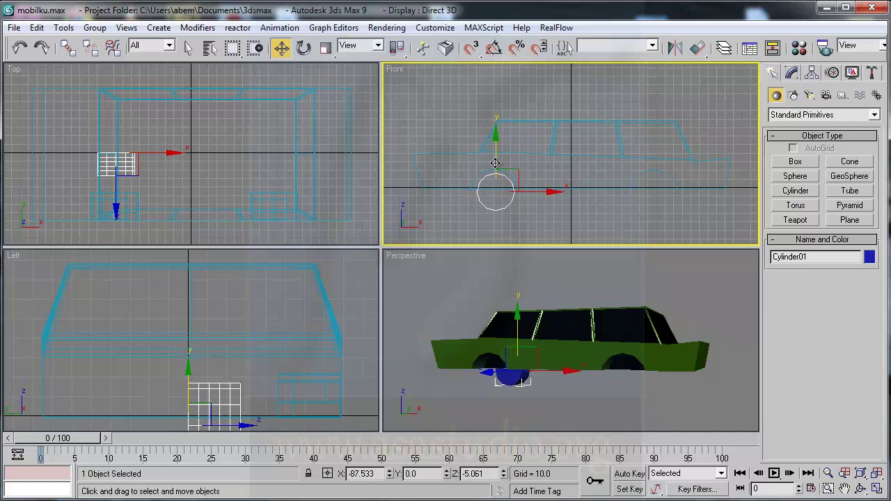
left_click(861, 474)
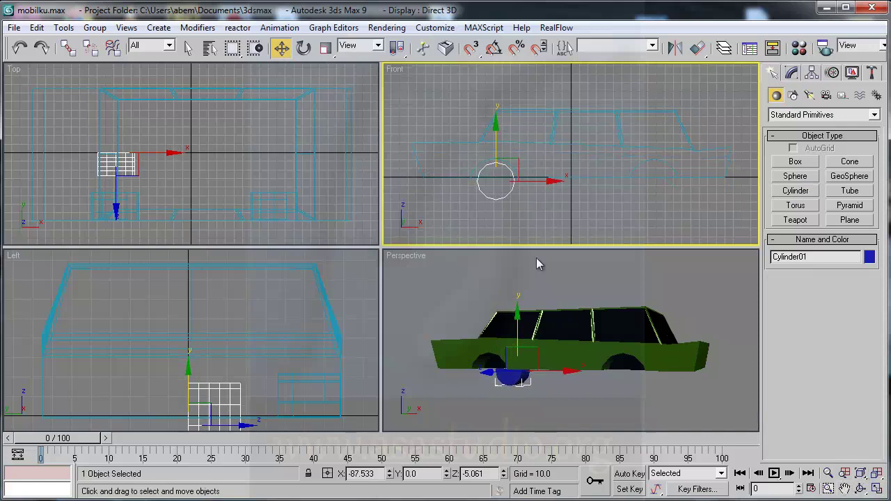
left_click(877, 489)
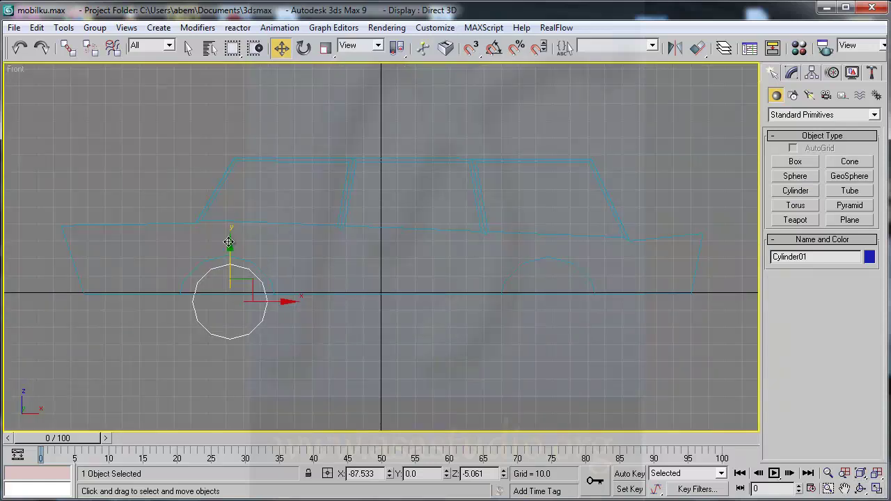
left_click_drag(228, 244, 230, 246)
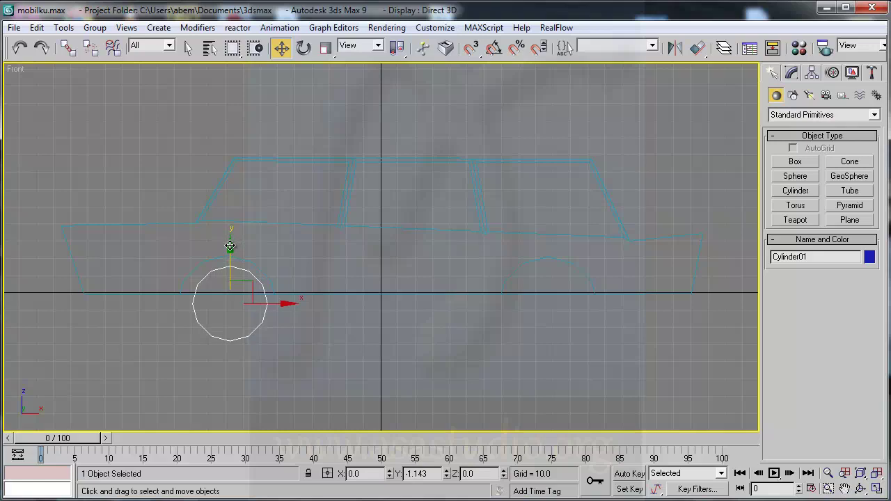
left_click(877, 489)
- Move the wheel cylinder along Y into the arch on the car's side in the Top view, at about Y -60.2
left_click(124, 147)
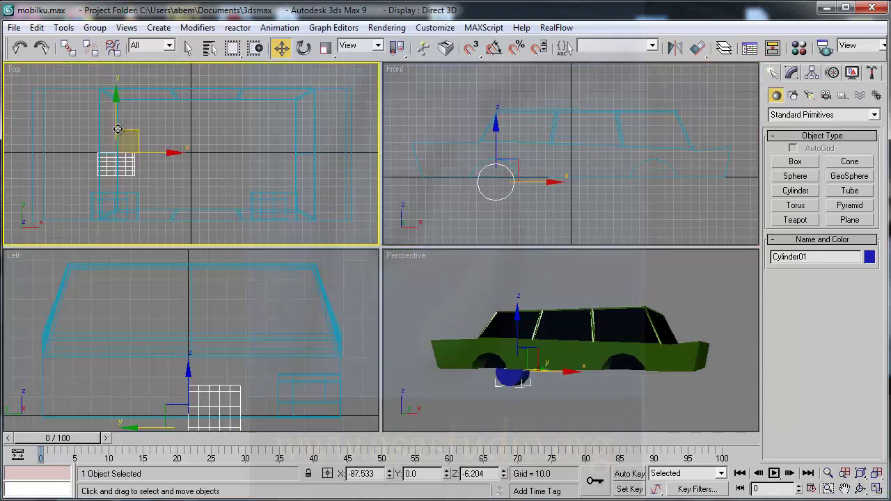
left_click_drag(116, 112, 111, 158)
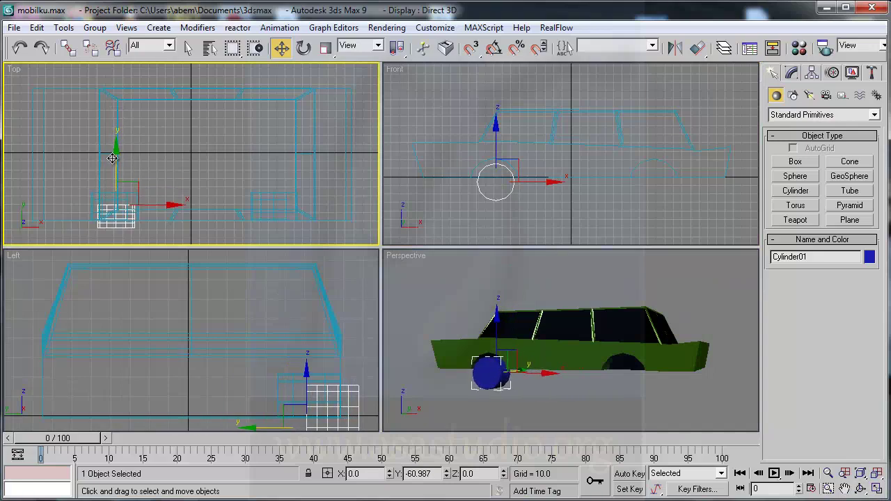
left_click_drag(114, 159, 115, 157)
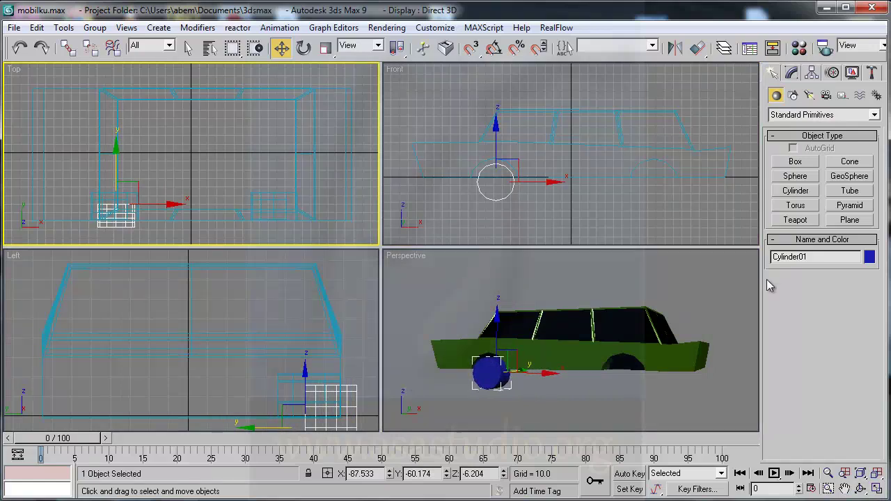
- Add an Edit Poly modifier to the wheel cylinder
left_click(792, 72)
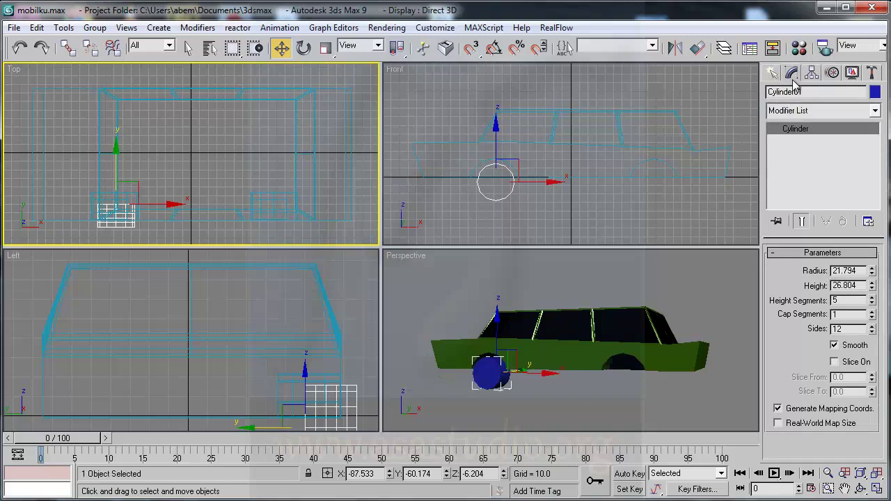
left_click(801, 113)
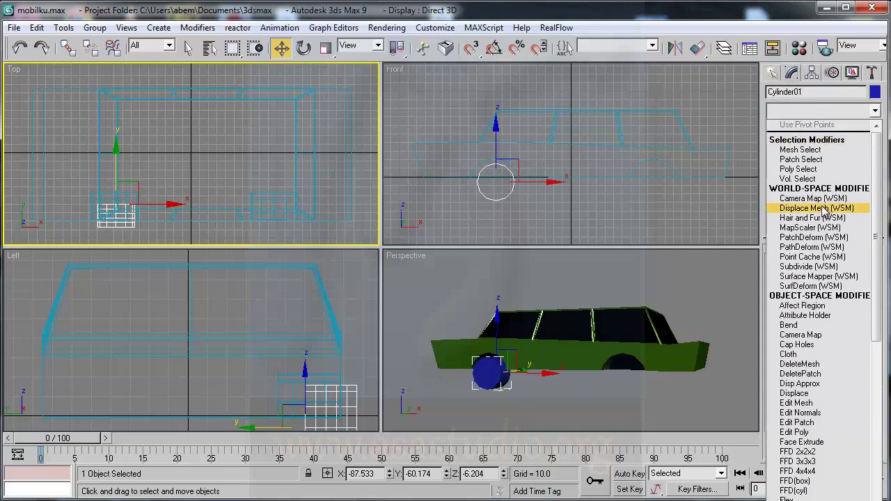
left_click(801, 432)
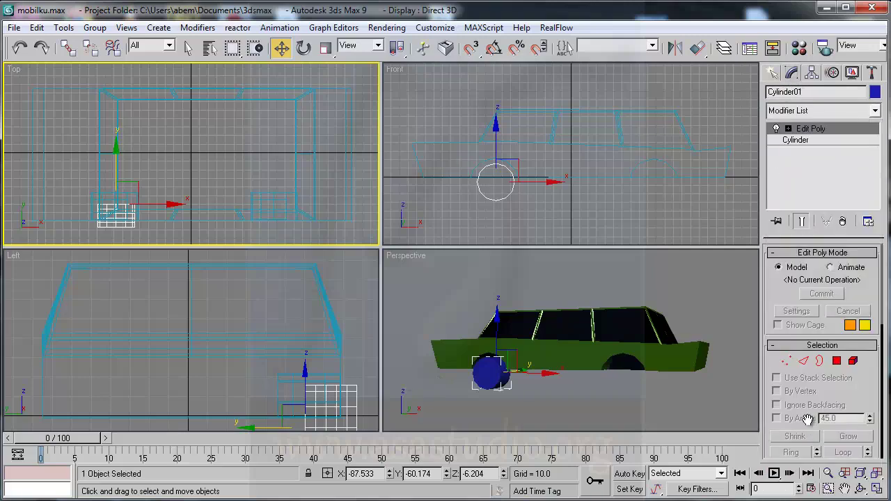
- Switch to polygon editing and select the wheel cylinder's side polygons, leaving its outer cap out of the selection
left_click(785, 360)
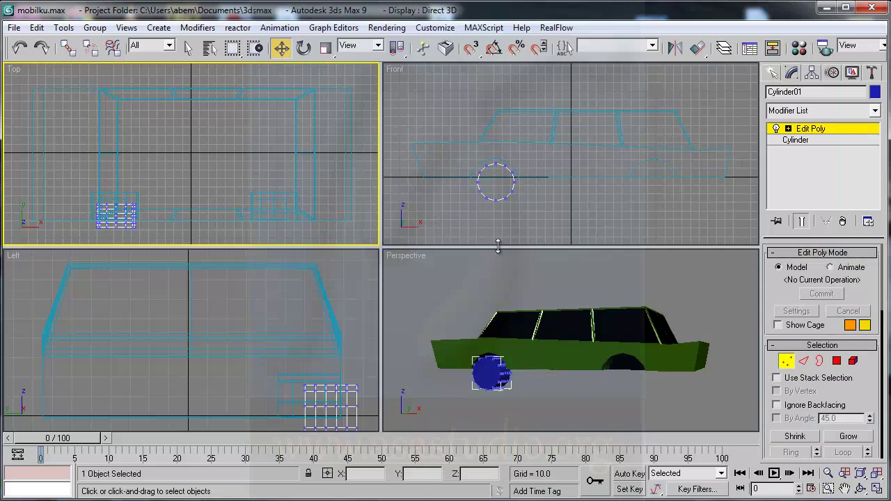
left_click(837, 361)
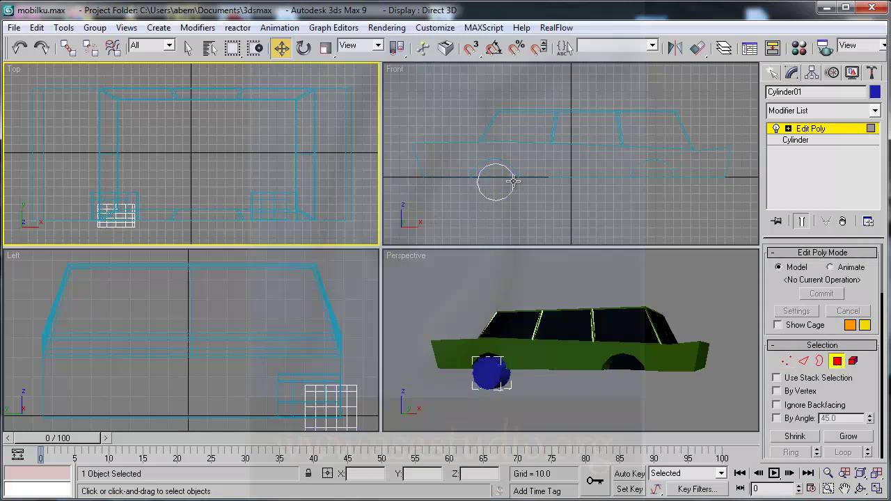
left_click(464, 156)
left_click(496, 182)
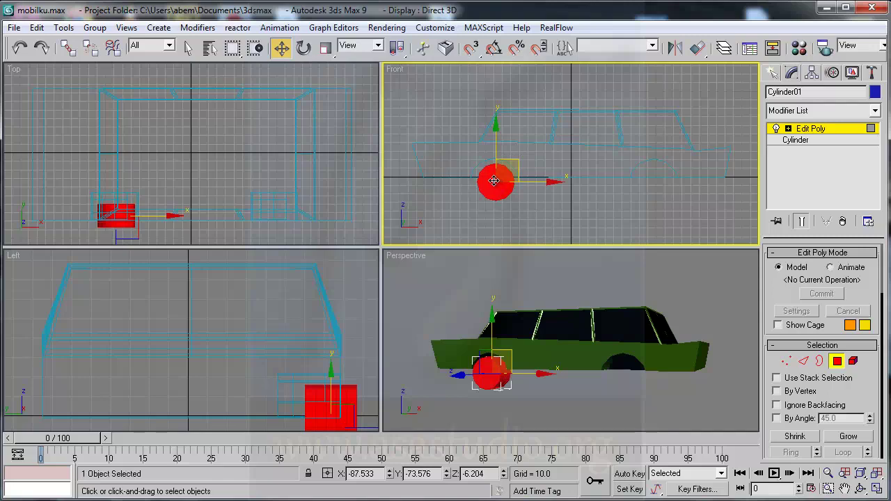
left_click_drag(491, 183, 491, 184)
left_click(499, 216)
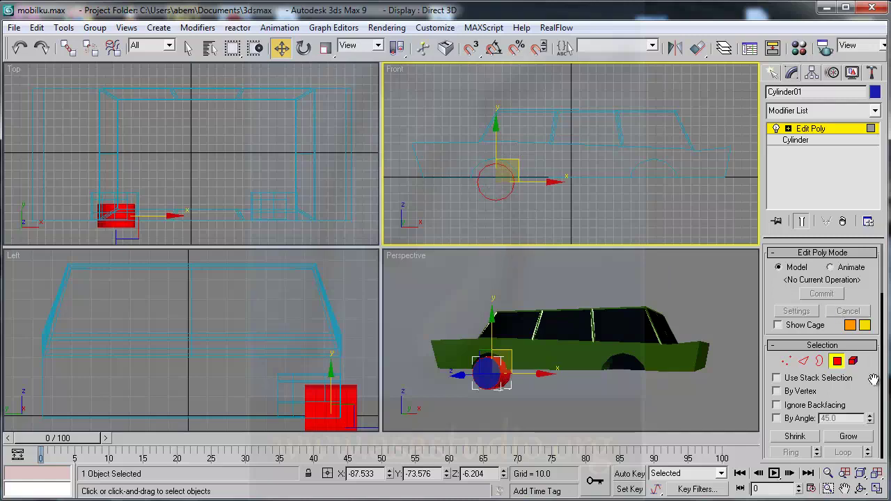
- Extrude the wheel cylinder's selected side polygons outward by Local Normal with an extrusion height of 8
left_click_drag(878, 378, 885, 204)
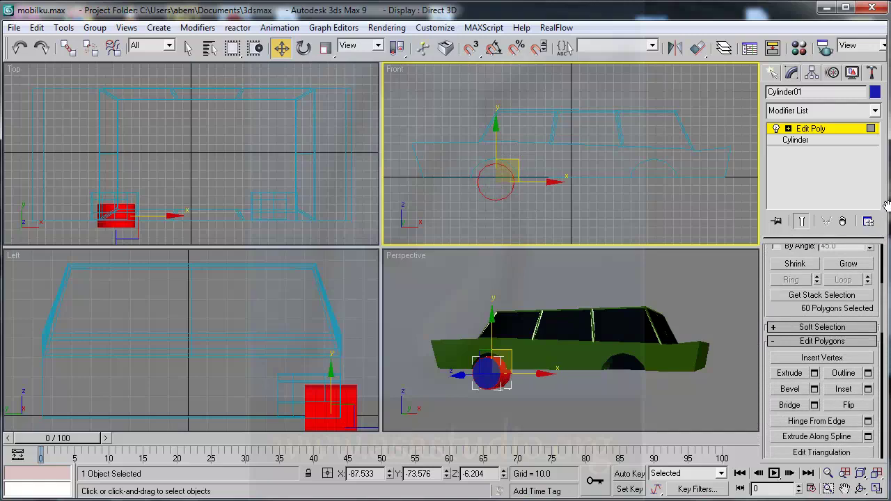
left_click(815, 374)
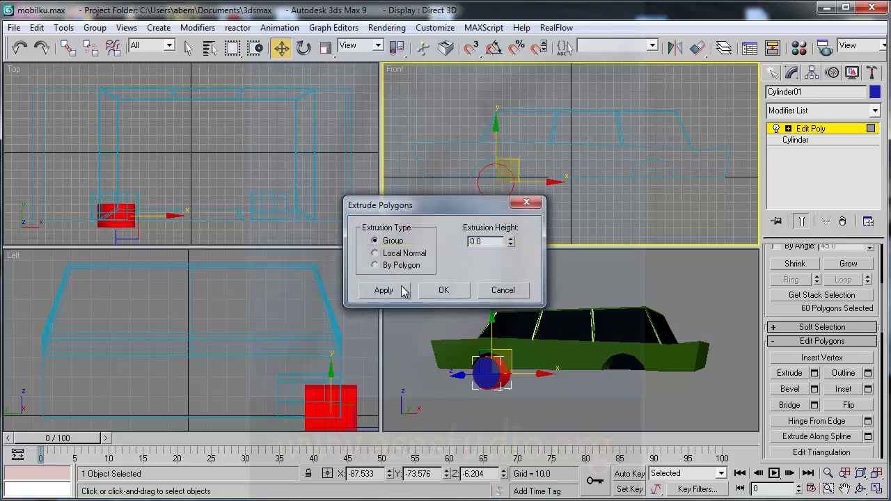
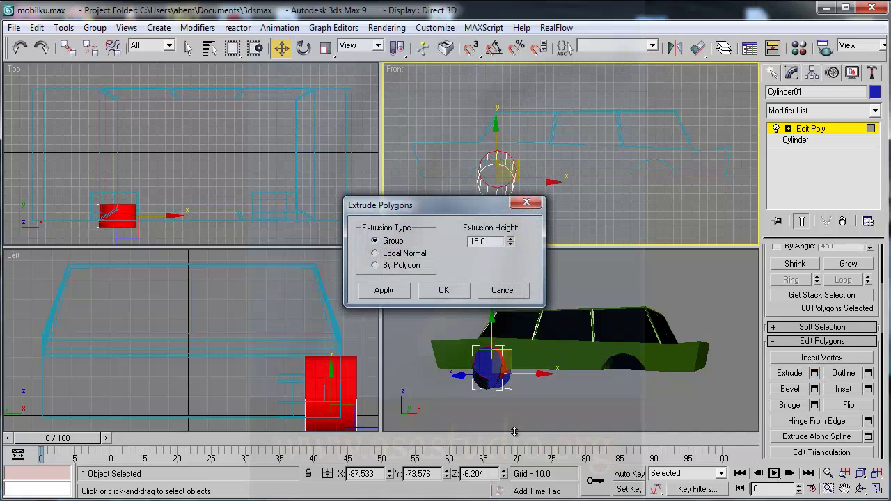
left_click(376, 254)
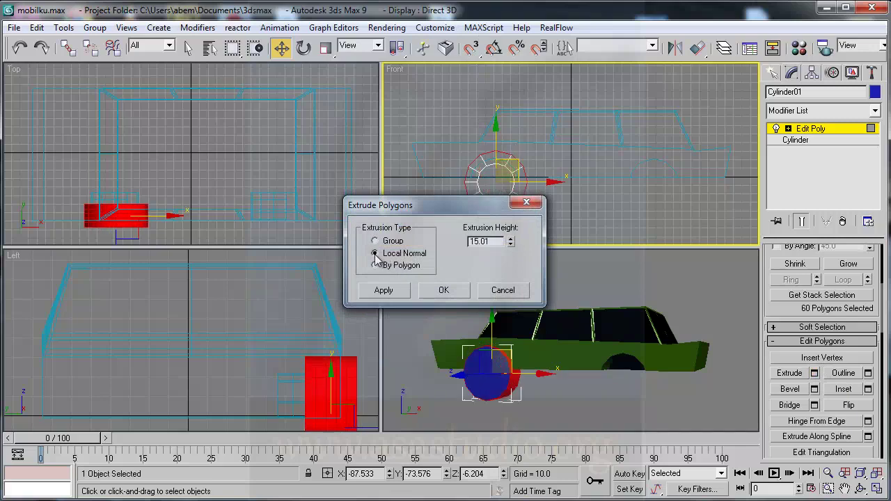
left_click_drag(480, 205, 317, 122)
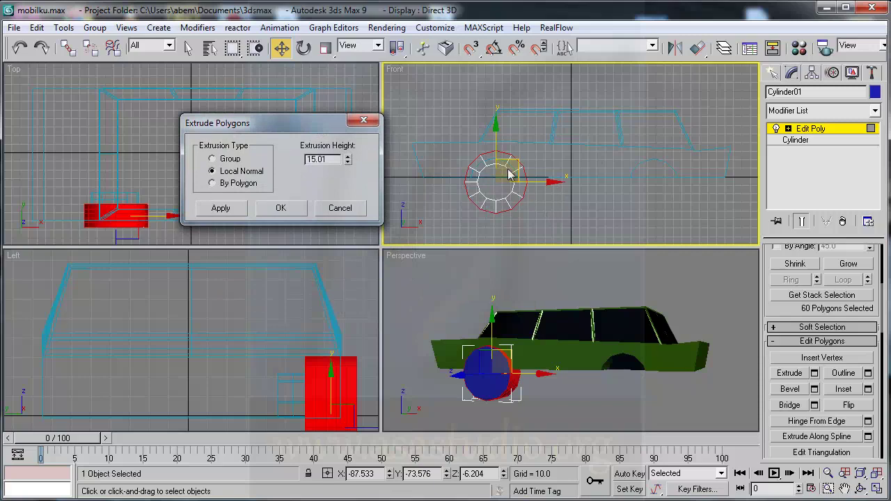
left_click(216, 188)
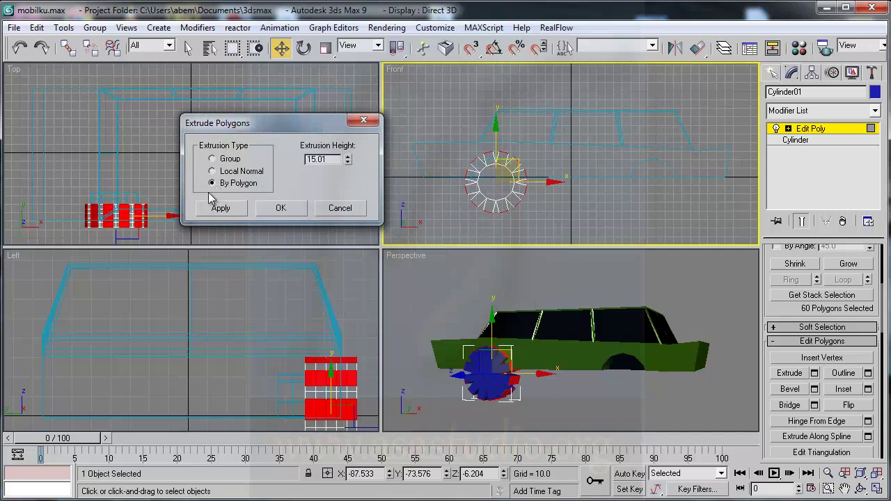
left_click(213, 172)
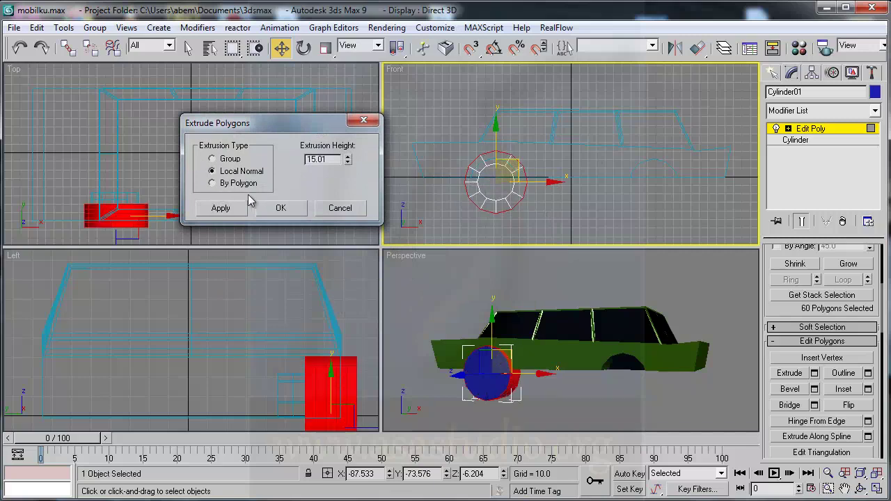
left_click_drag(349, 159, 350, 190)
double_click(339, 159)
type("8")
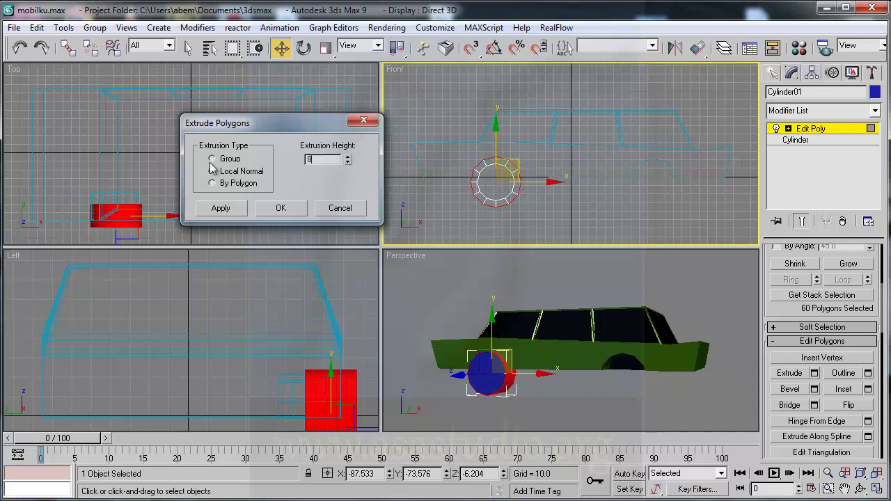
left_click(282, 208)
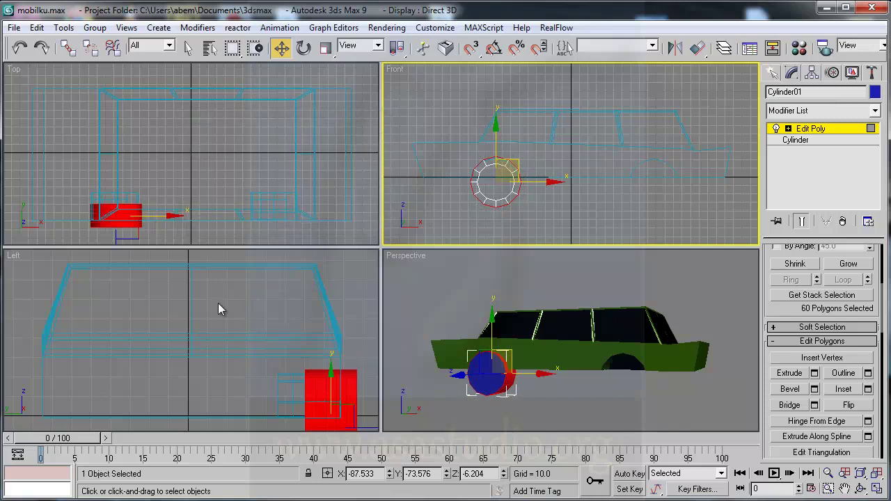
- Delete the wheel's outer and inner cap polygons so that only an open tyre ring is left
left_click(498, 184)
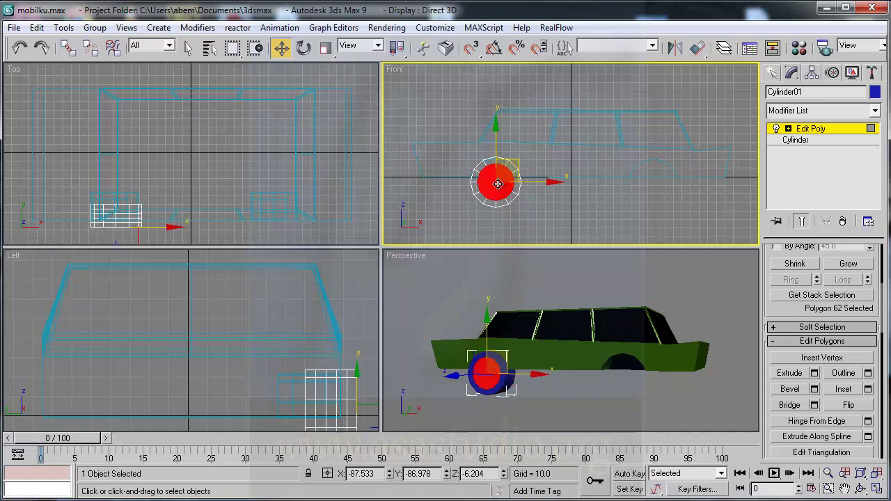
left_click(497, 183)
left_click(496, 181)
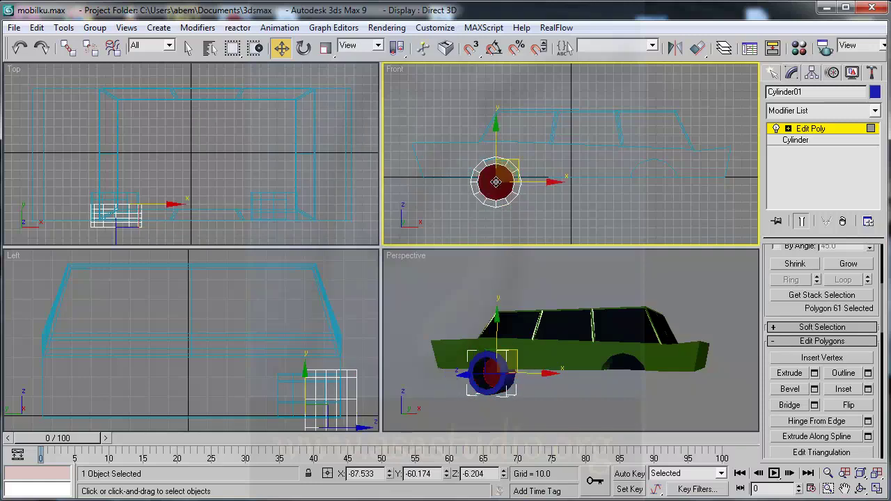
left_click(496, 182)
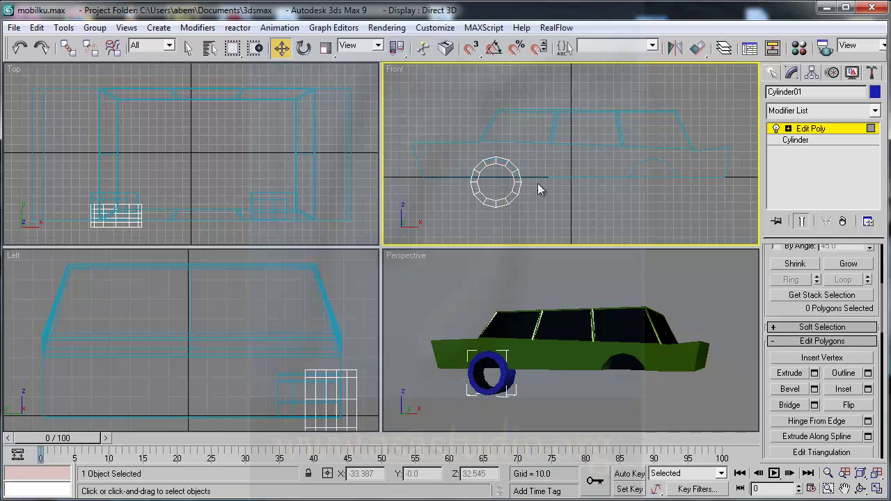
- Leave polygon editing and uniformly scale the whole tyre ring down to about 80.5% in the Front view
left_click(324, 49)
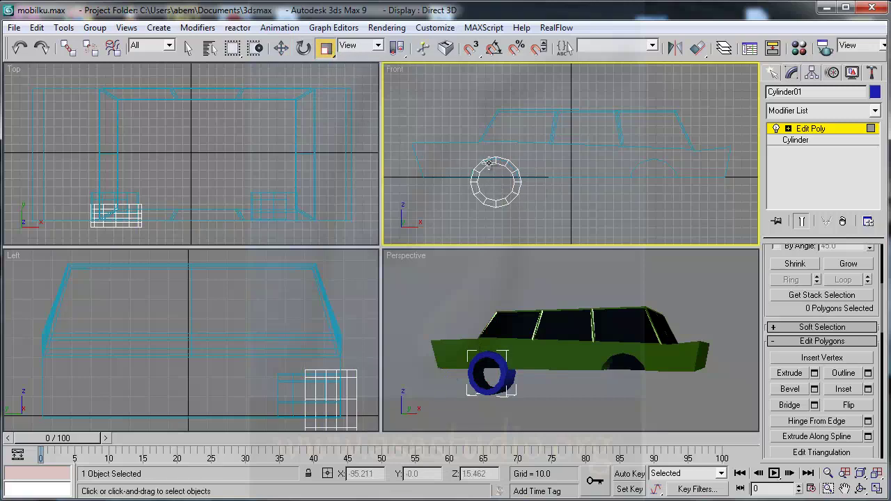
left_click(804, 131)
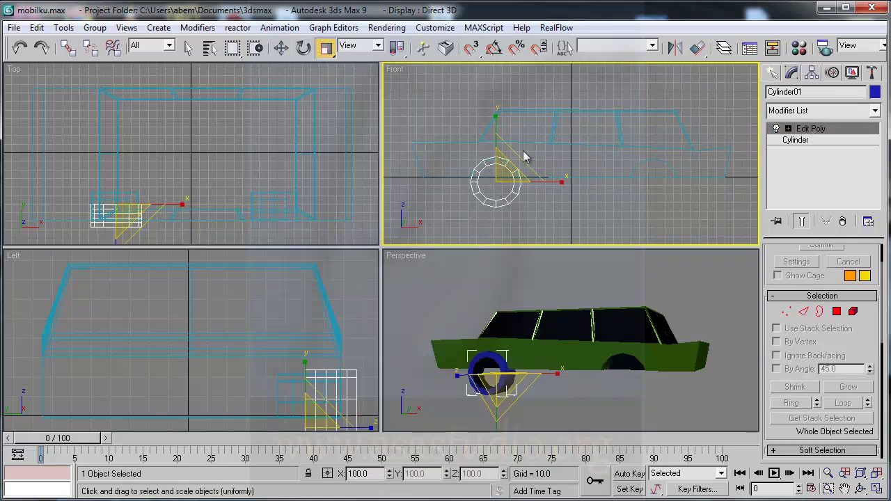
left_click_drag(500, 170, 504, 186)
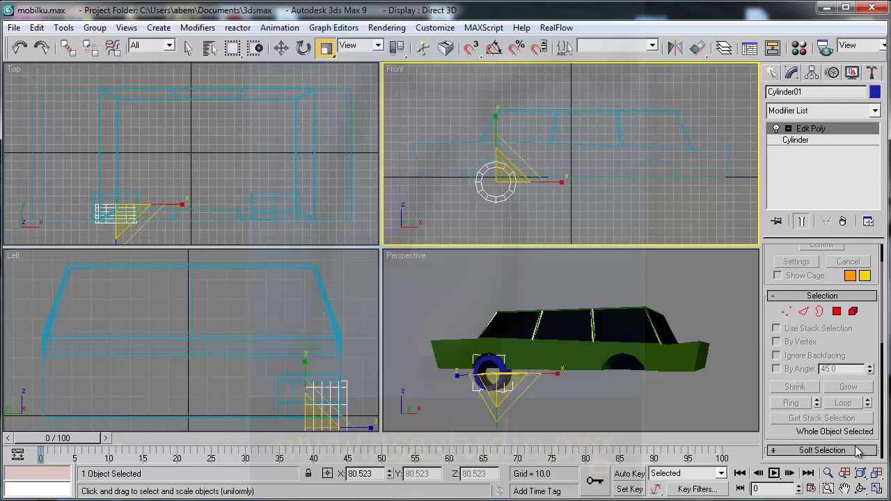
- Move the tyre ring slightly along X in the Front view to centre it under the wheel arch, at about X -89.1
left_click(876, 490)
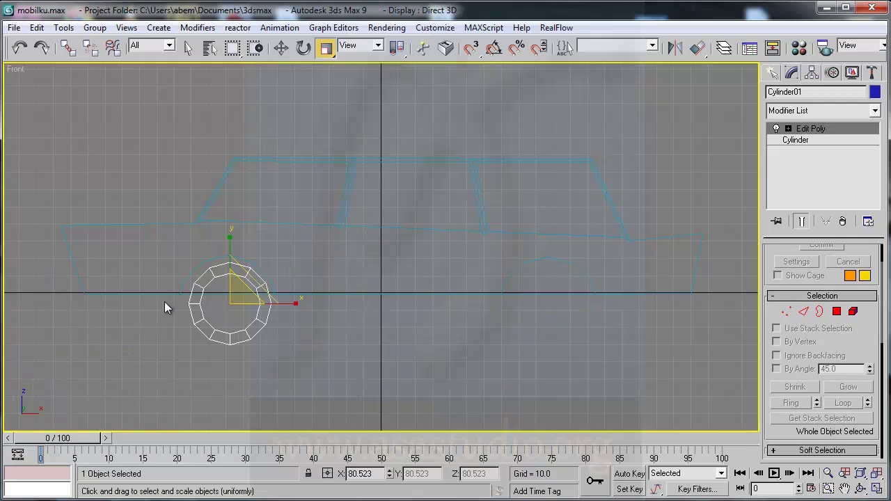
left_click(281, 47)
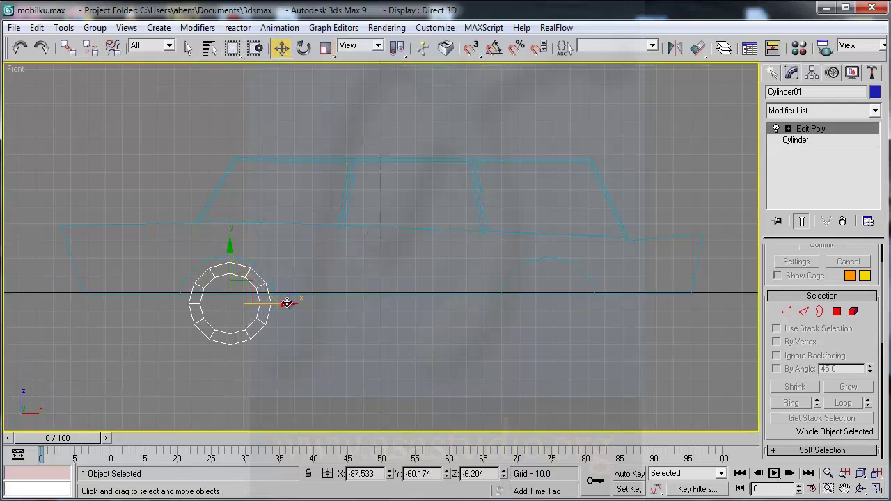
left_click_drag(286, 303, 284, 303)
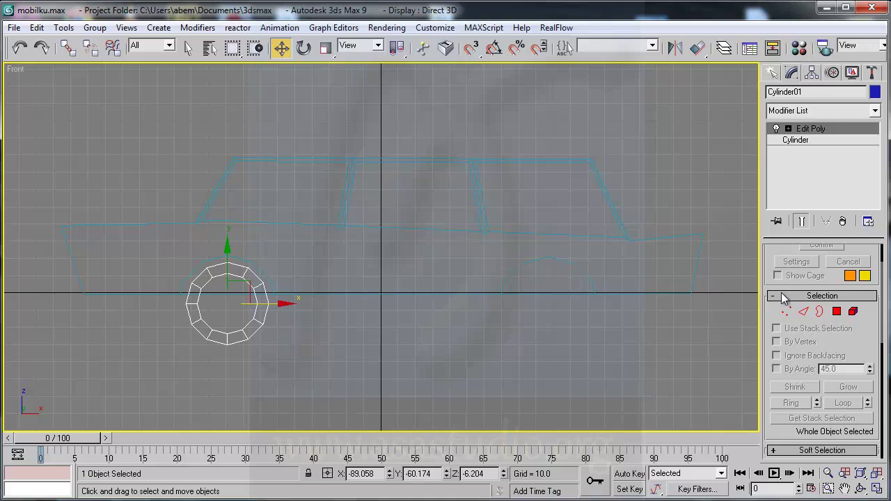
left_click(772, 73)
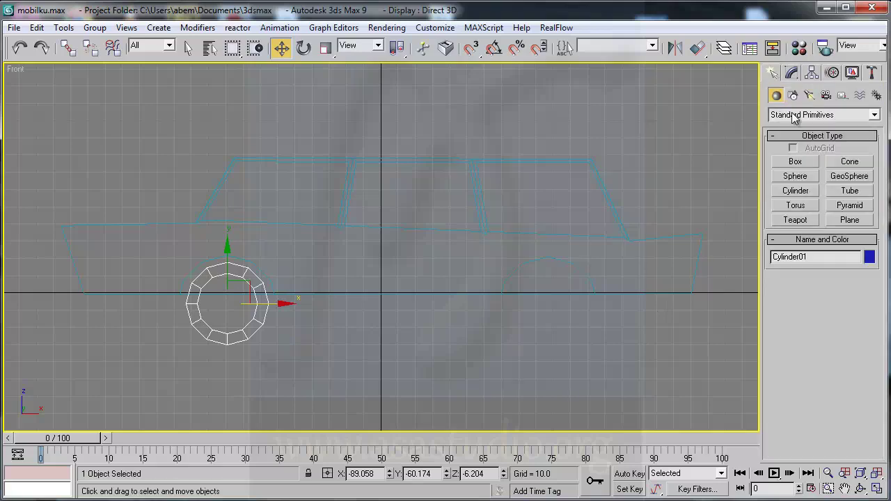
left_click(796, 177)
left_click_drag(227, 305, 242, 322)
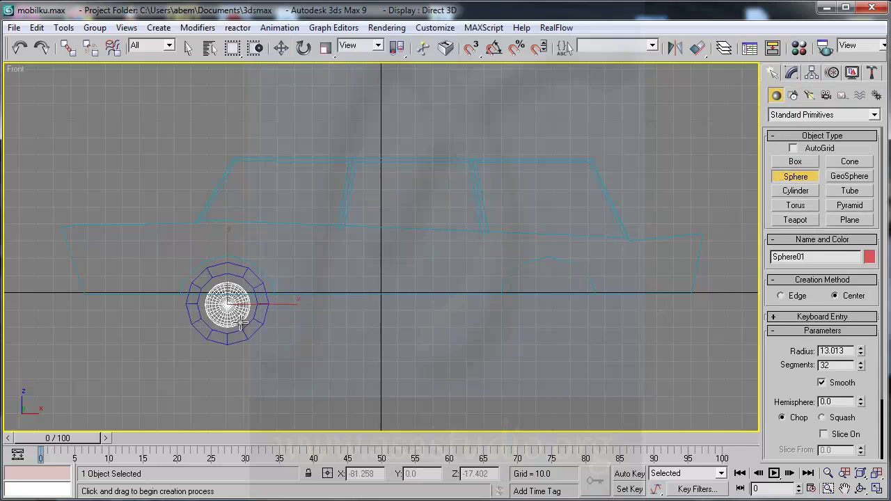
key("w")
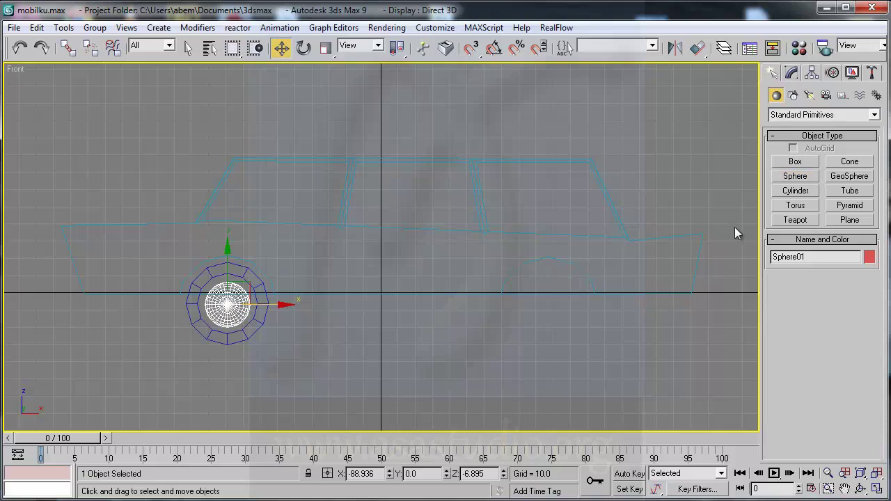
key("Delete")
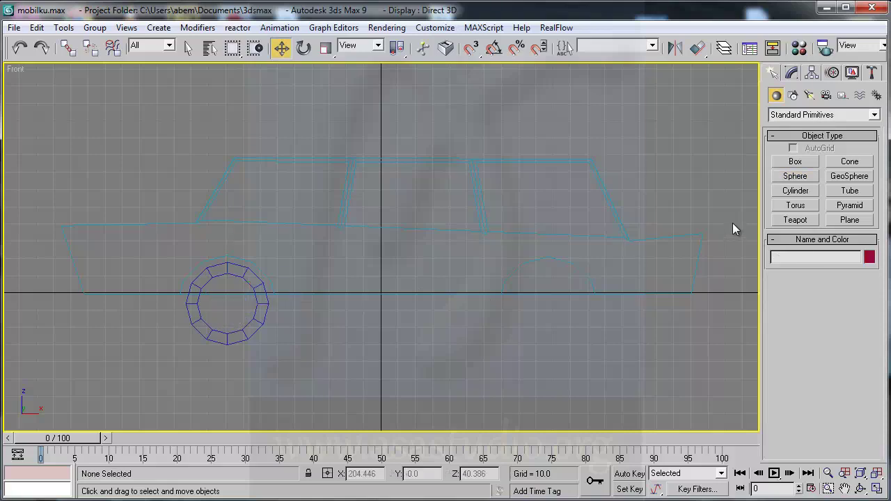
- Create a cylinder from the tyre's centre in the Front view, with about 16.45 radius and 25.06 height, filling the ring's opening
left_click(796, 191)
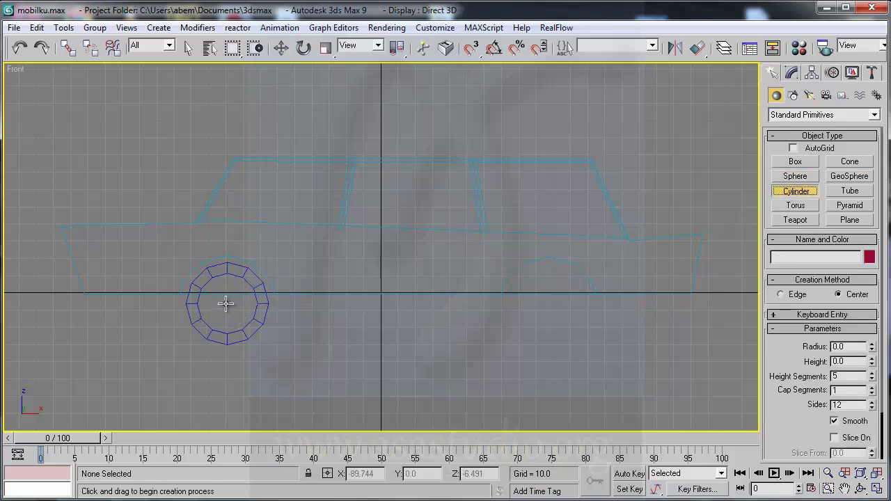
left_click_drag(224, 304, 250, 318)
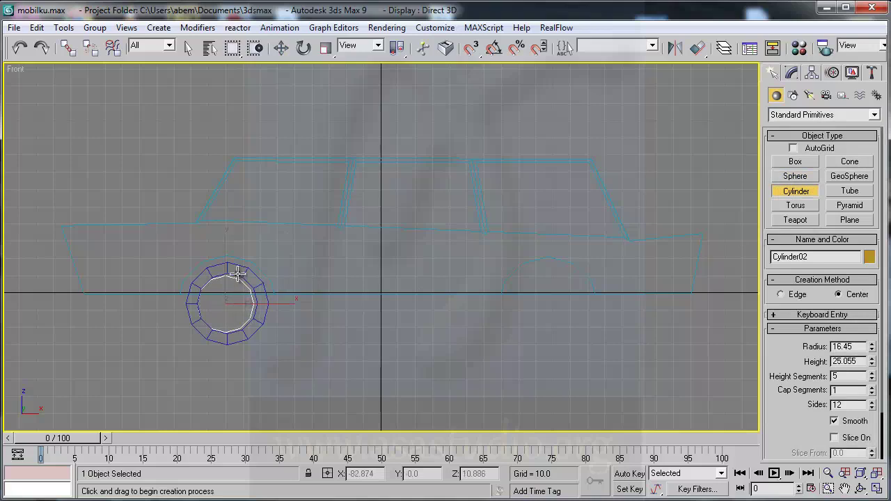
left_click(238, 273)
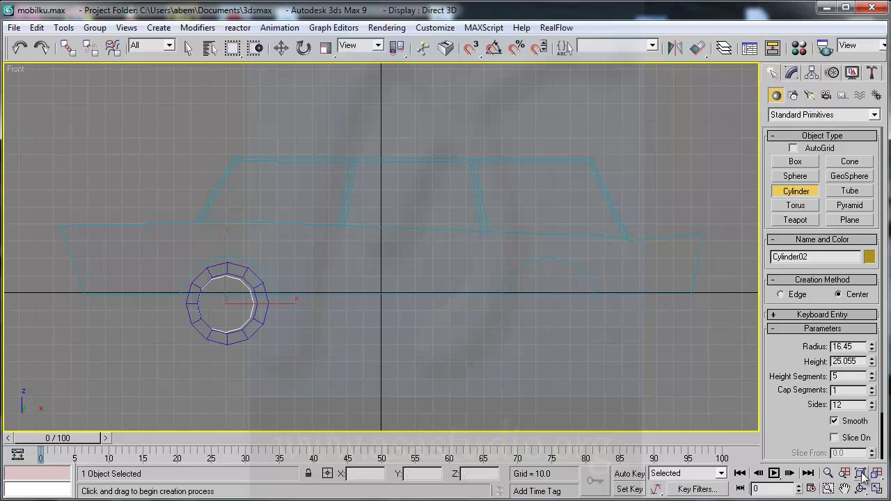
- Move the new inner cylinder along Y into the tyre ring in the Top view, at about Y -67.5
left_click(877, 489)
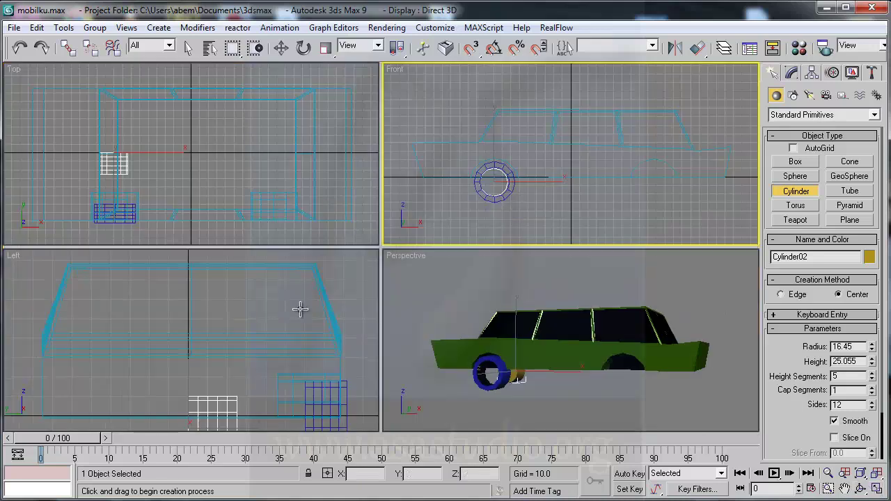
left_click(282, 47)
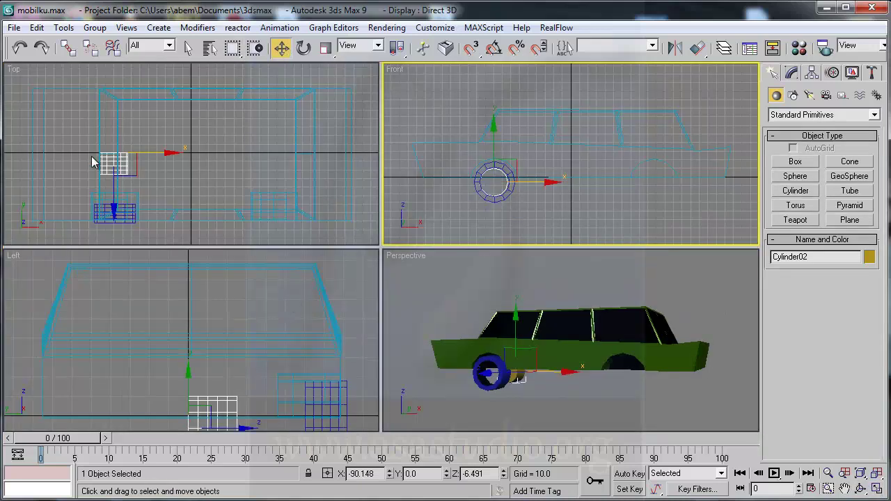
left_click(130, 152)
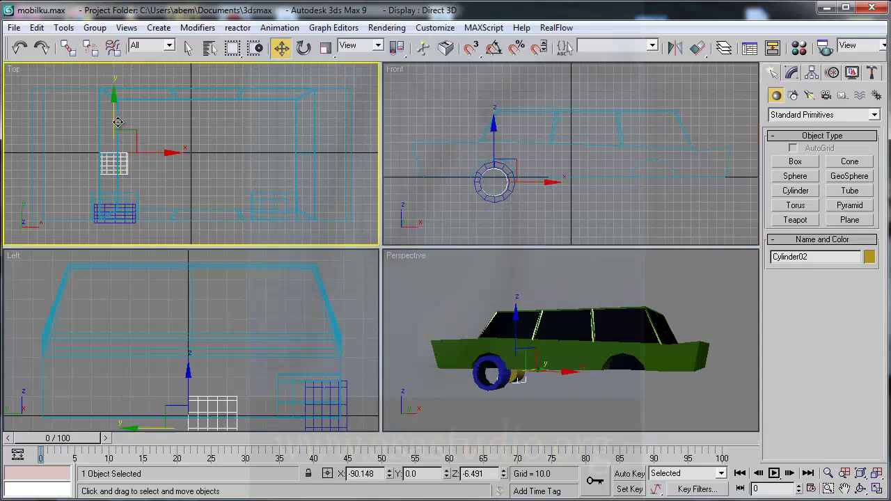
left_click_drag(115, 103, 120, 161)
- Reduce the inner cylinder's height to about 6.01 and set its height segments to 1
left_click(792, 72)
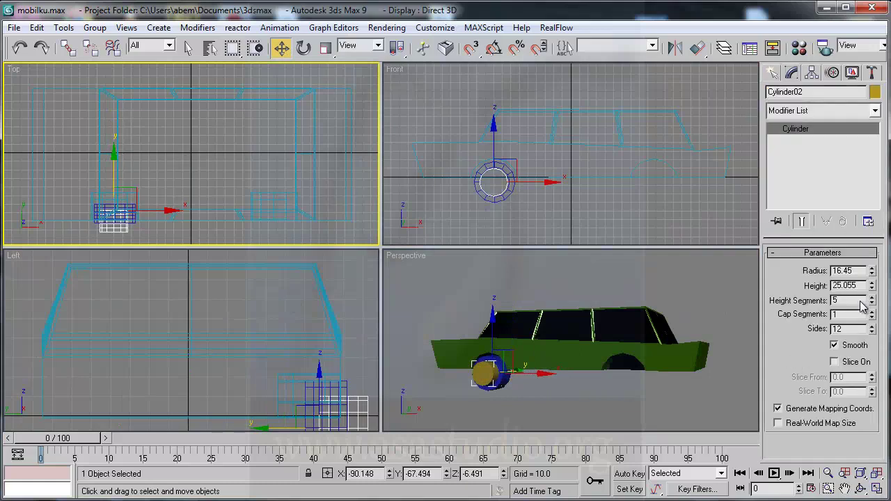
left_click_drag(875, 287, 886, 338)
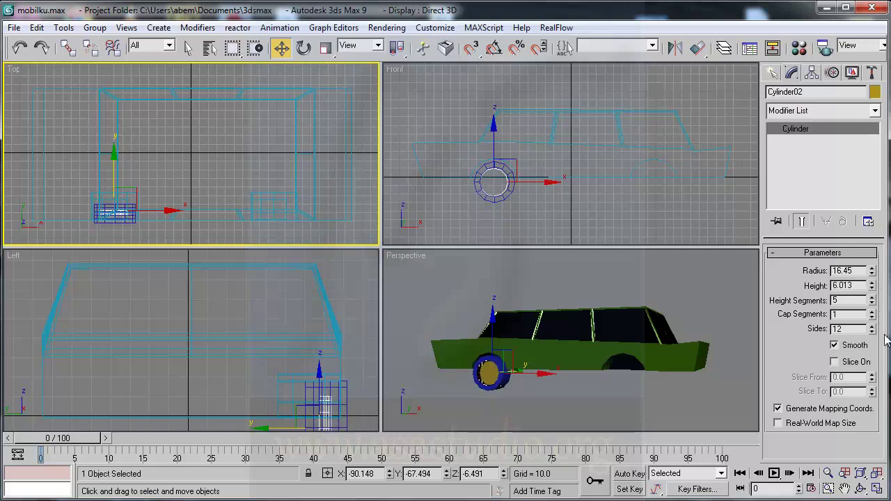
left_click(872, 304)
left_click(873, 304)
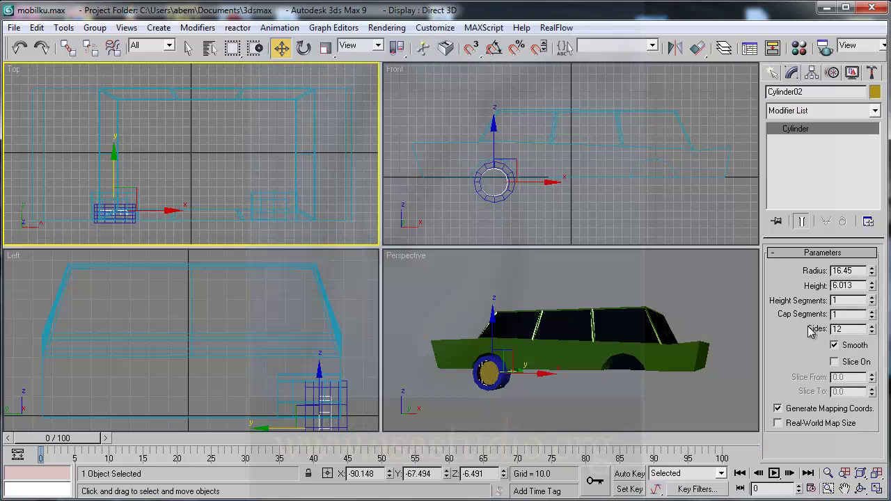
- Set the inner cylinder's sides to 6 and reduce its radius to about 2.63 for a small hexagonal hub
left_click(873, 333)
left_click(872, 333)
left_click(872, 333)
left_click(873, 333)
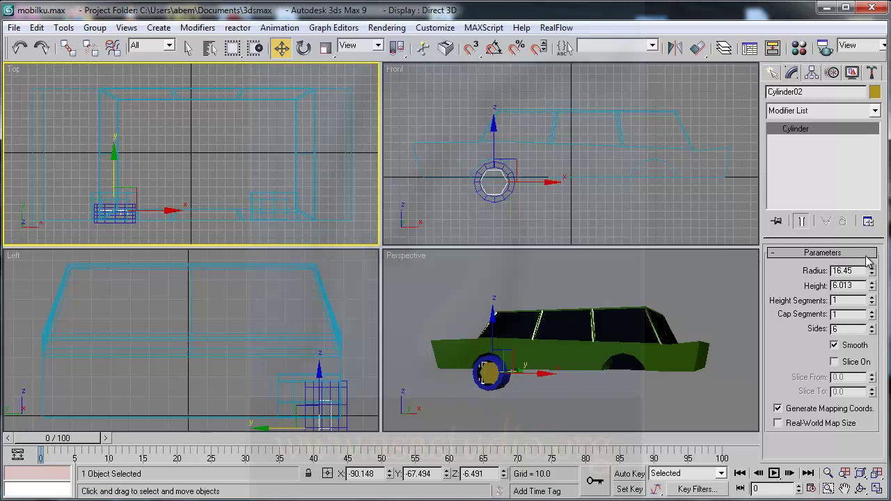
left_click_drag(871, 271, 880, 324)
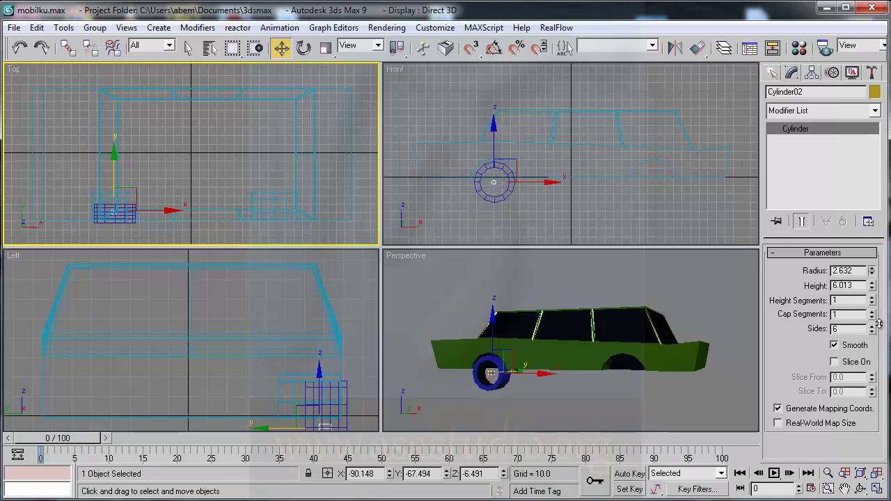
left_click(876, 489)
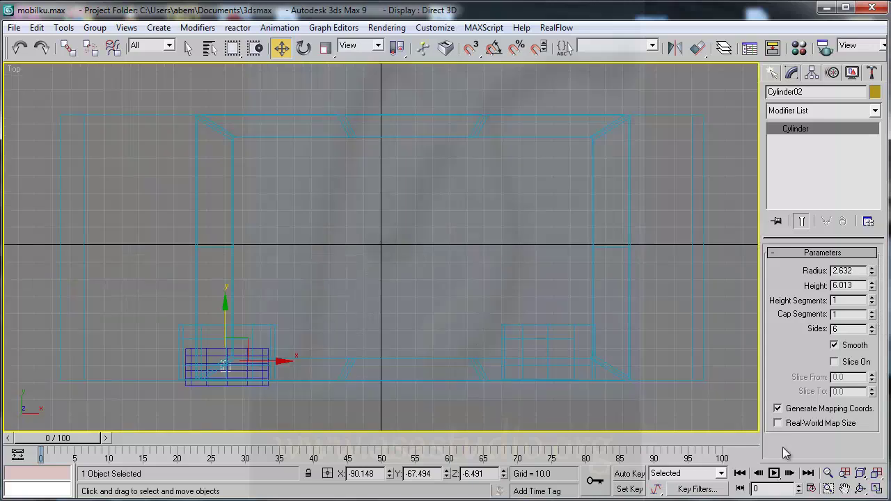
left_click(877, 489)
right_click(532, 109)
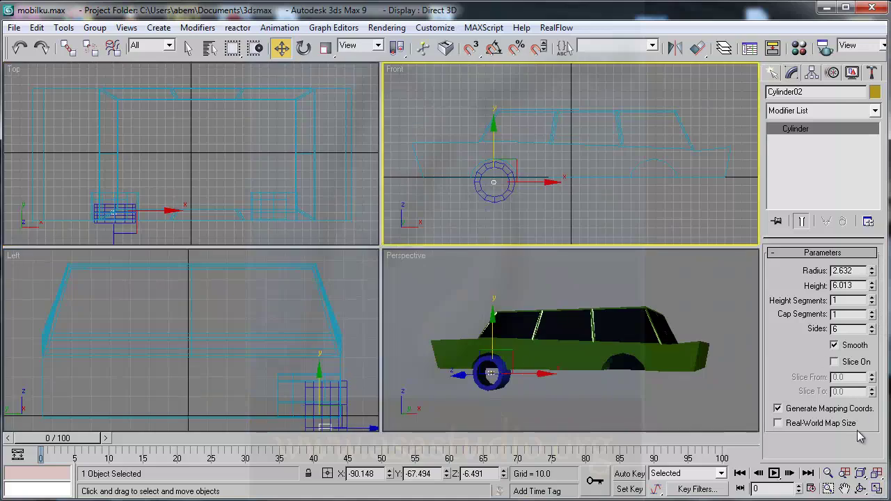
- Nudge the hexagonal hub along X to about -89.65 in the Front view, and apply an Edit Poly modifier at Polygon level
left_click(877, 490)
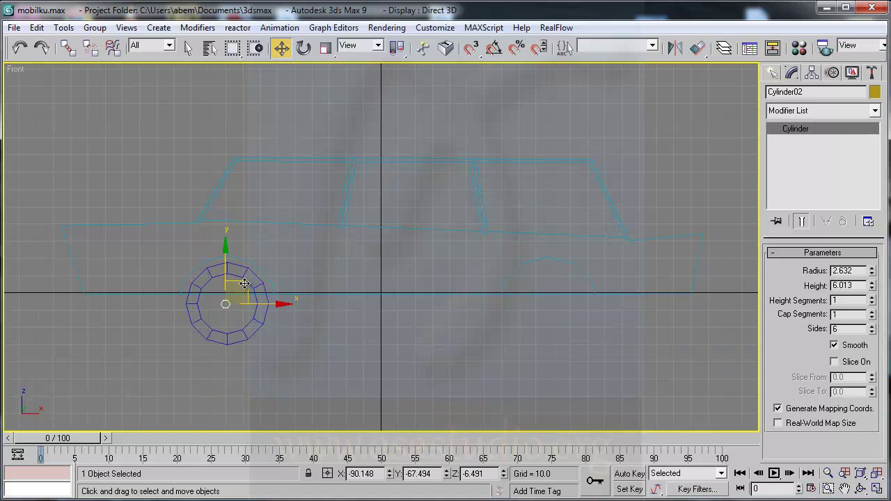
left_click_drag(282, 304, 283, 304)
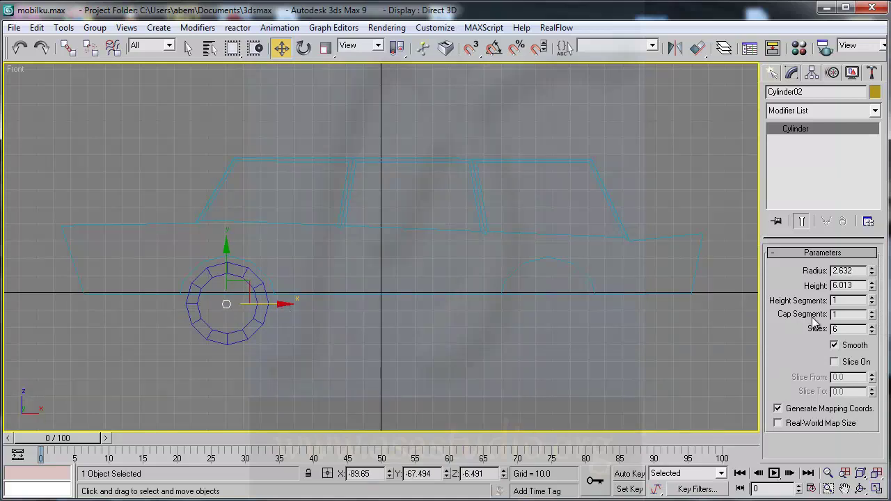
left_click(800, 110)
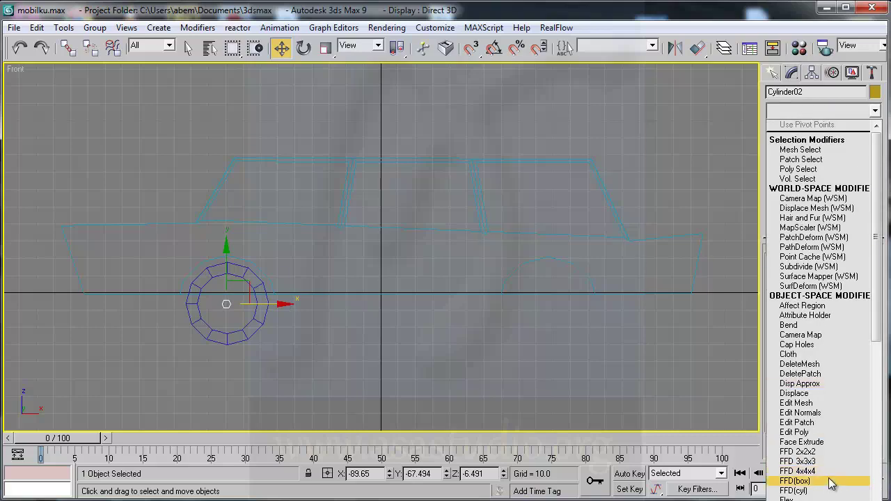
left_click(835, 433)
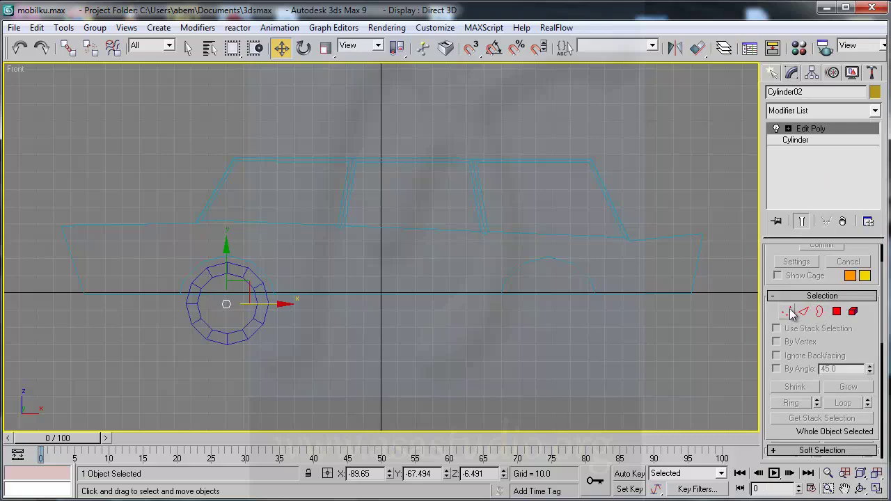
left_click(837, 311)
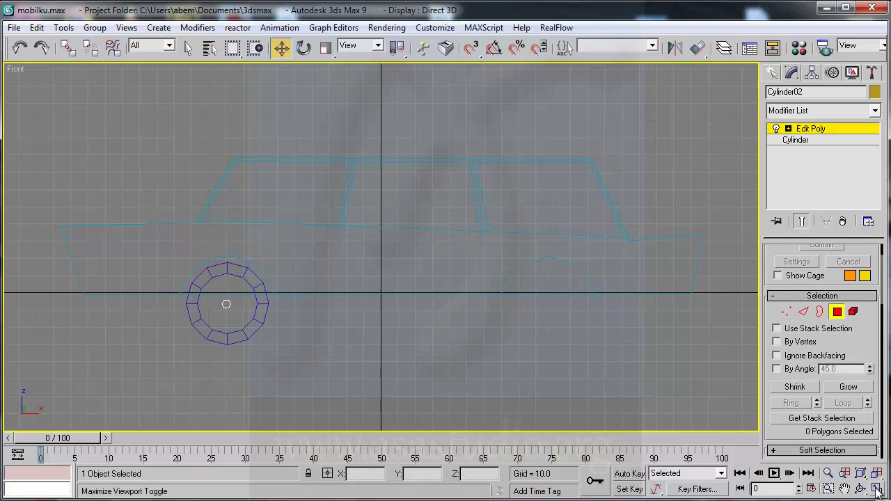
- Switch the enlarged Front view to Perspective and select one side face of the hexagonal hub
right_click(15, 71)
mouse_move(55, 82)
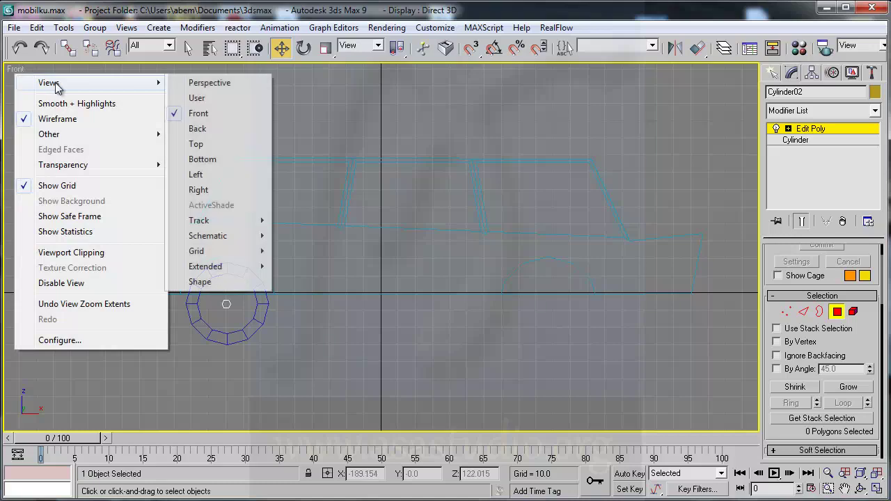
left_click(230, 82)
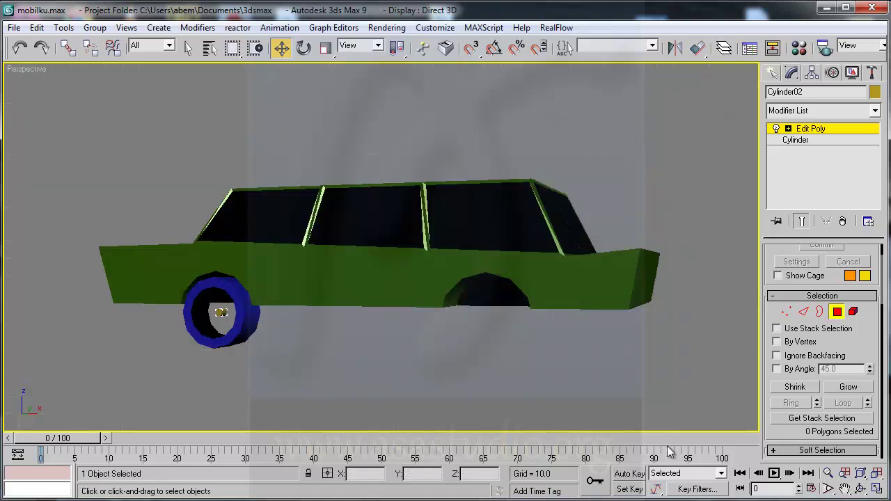
left_click(861, 489)
left_click_drag(297, 255, 364, 292)
left_click(845, 489)
left_click_drag(372, 354, 502, 293)
left_click_drag(828, 491, 829, 474)
scroll(404, 267, "up", 5)
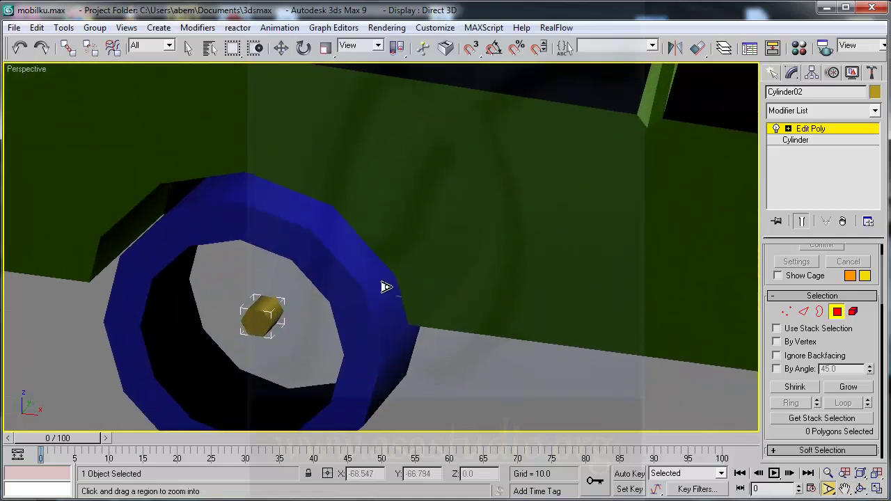
key("w")
left_click(277, 312)
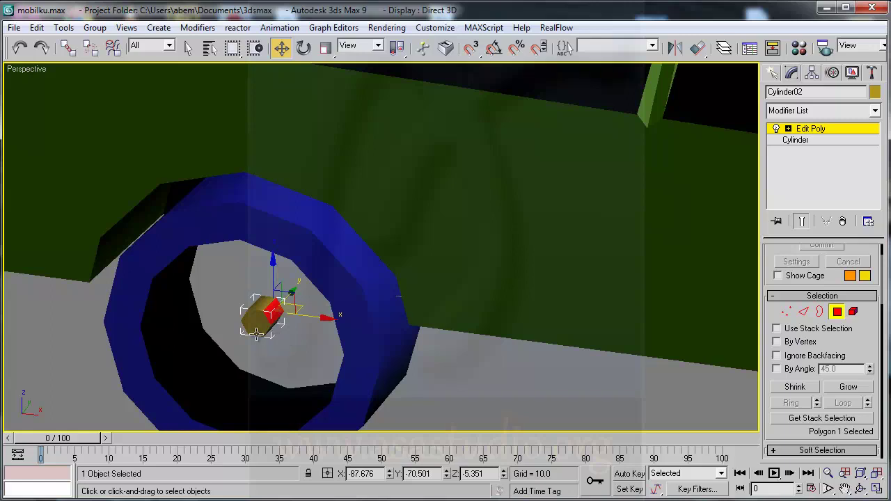
- Add two more alternate side faces of the hub to the selection, so that every second side is selected
left_click(862, 489)
left_click_drag(307, 284, 371, 273)
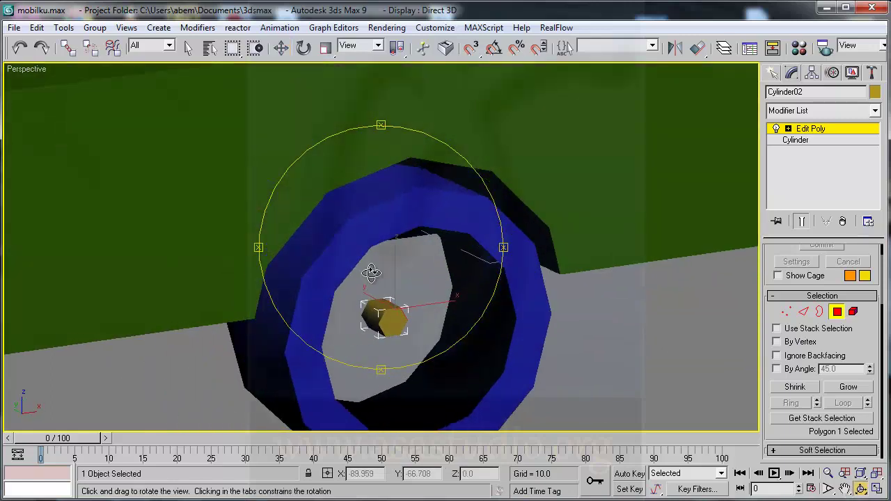
right_click(376, 315)
left_click(371, 312, "ctrl")
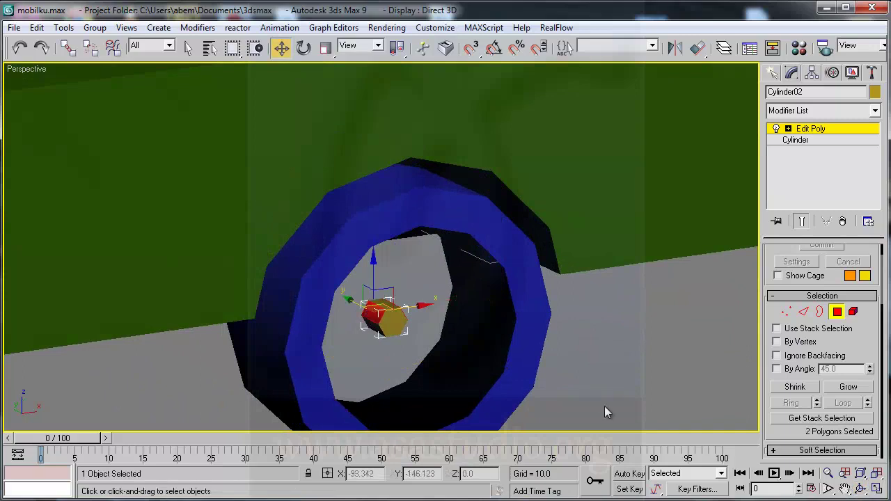
left_click(862, 489)
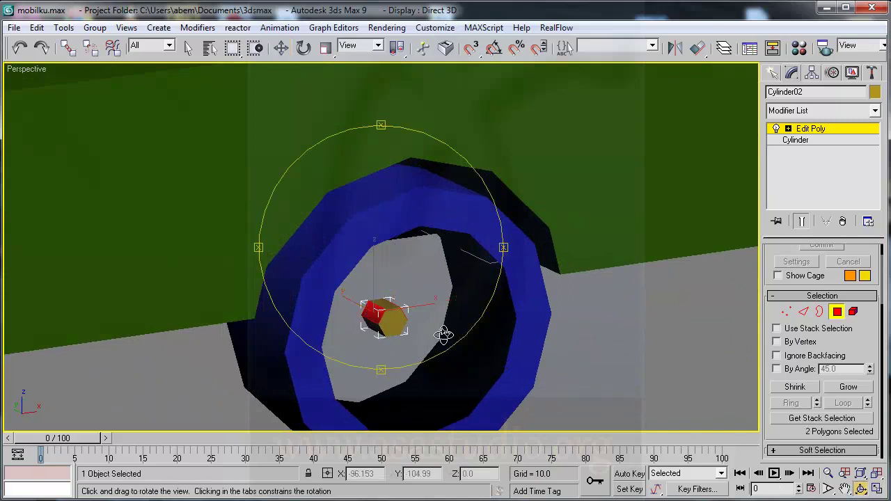
left_click_drag(407, 326, 404, 269)
right_click(387, 243)
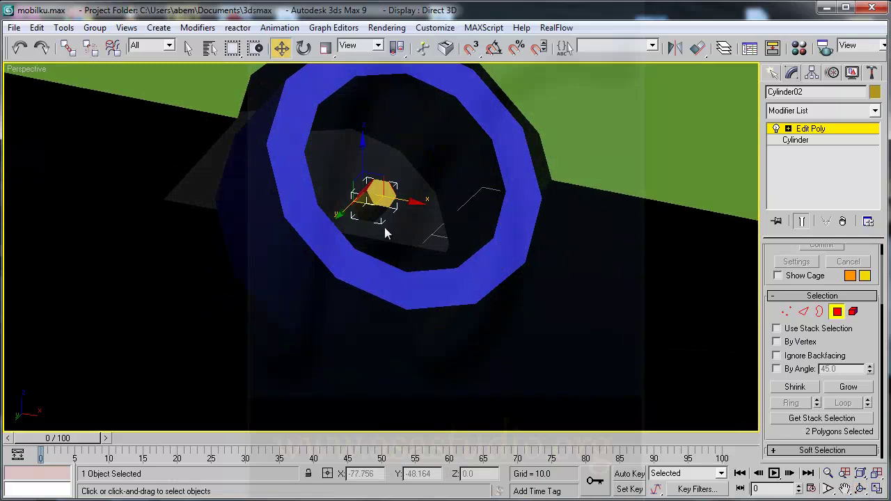
left_click(379, 213, "ctrl")
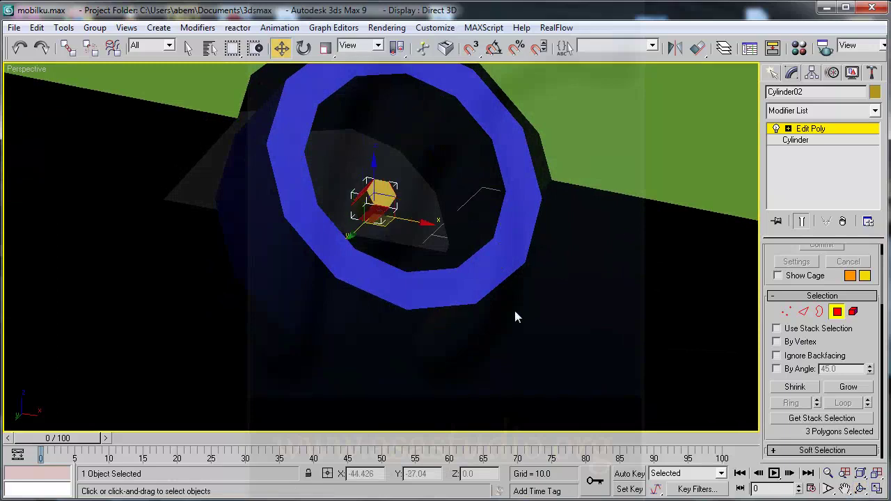
- Bevel the three selected hub faces as a Group, with height about 16.24 and outline 0, to form spokes reaching into the tyre ring
left_click_drag(860, 353, 864, 170)
left_click(815, 333)
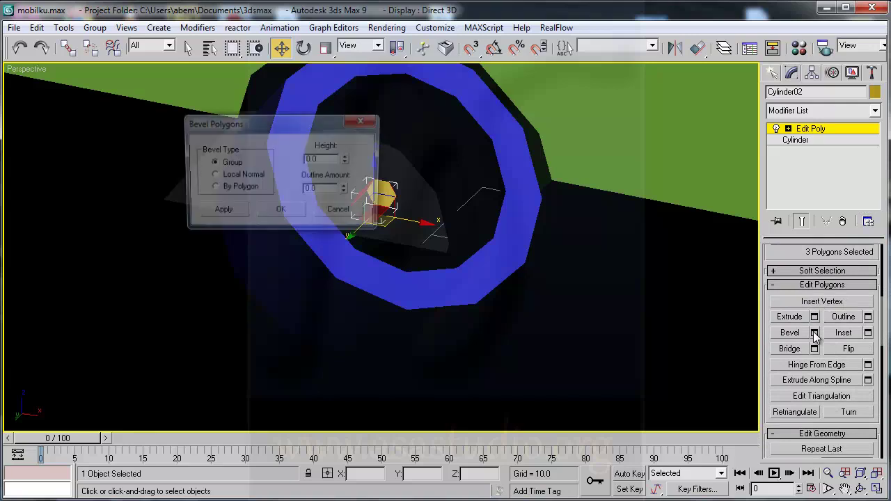
left_click_drag(289, 118, 165, 204)
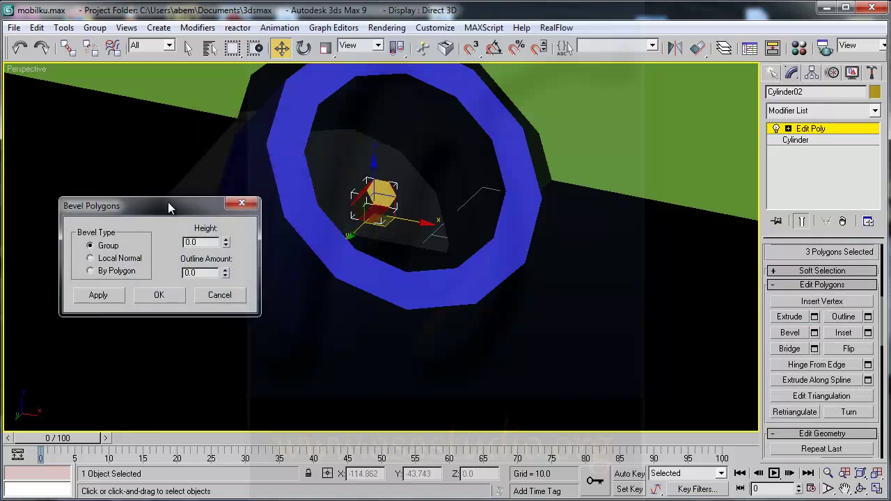
left_click_drag(226, 244, 268, 21)
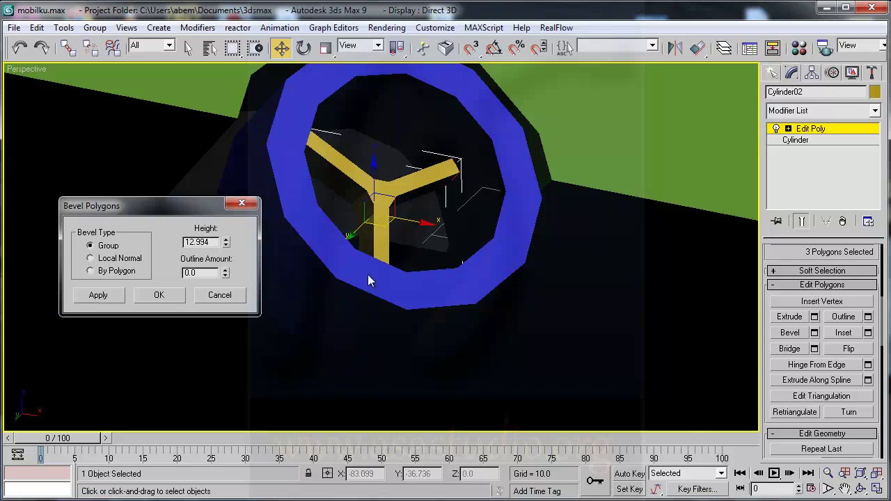
left_click_drag(181, 210, 376, 466)
left_click(881, 490)
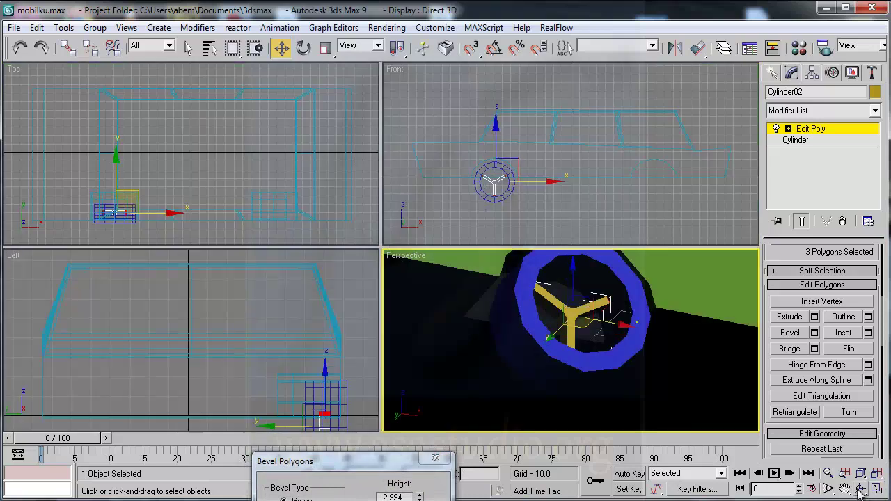
left_click(830, 489)
left_click_drag(454, 157, 553, 221)
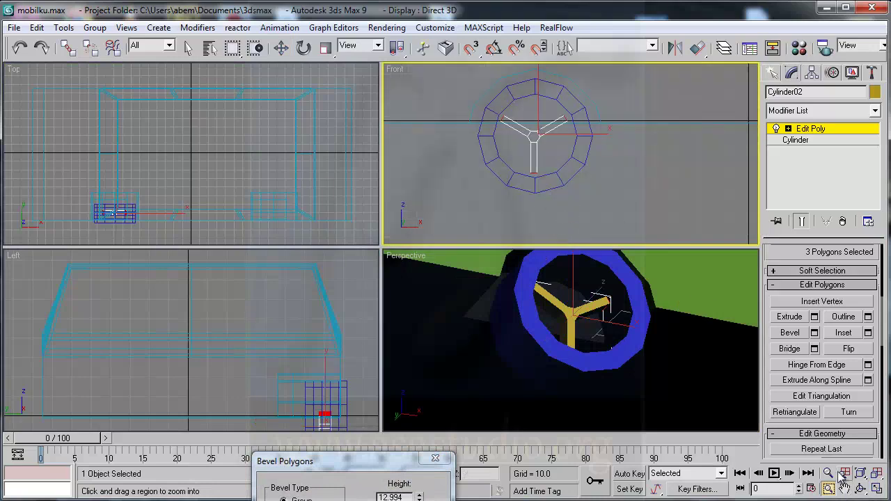
left_click_drag(420, 498, 424, 480)
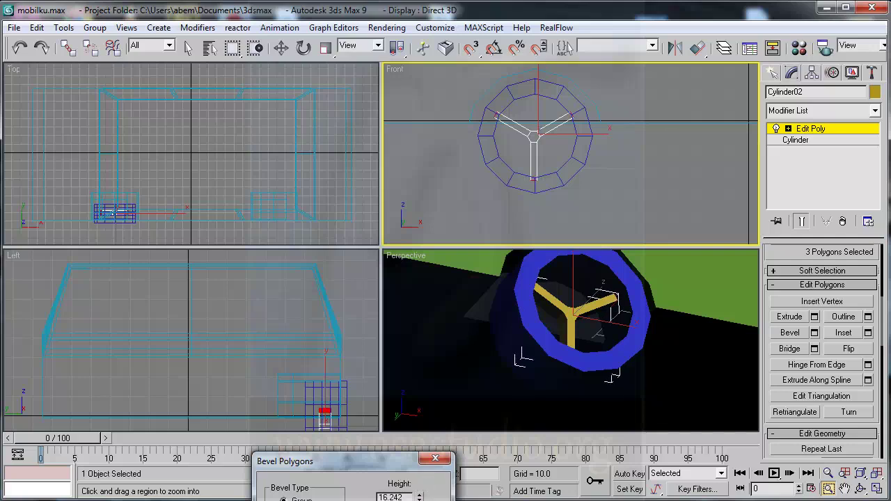
key("Return")
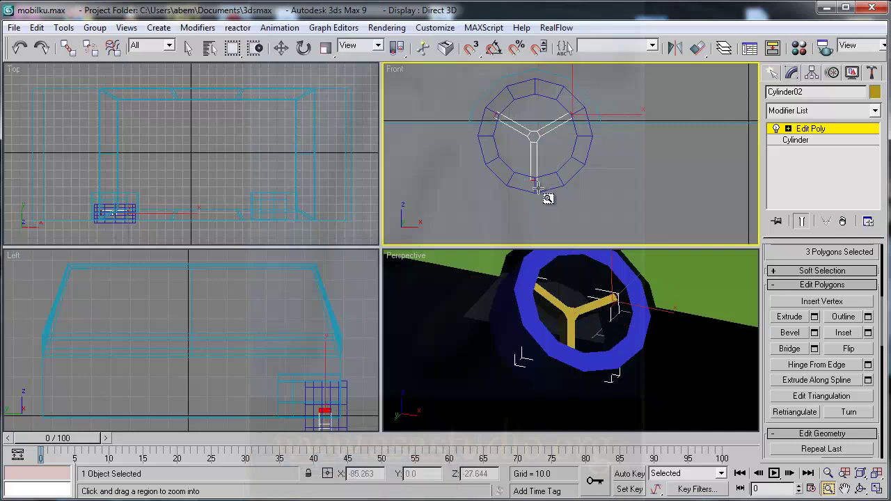
- Try to move the selected spoke ends slightly along Y in the Top view
left_click(281, 47)
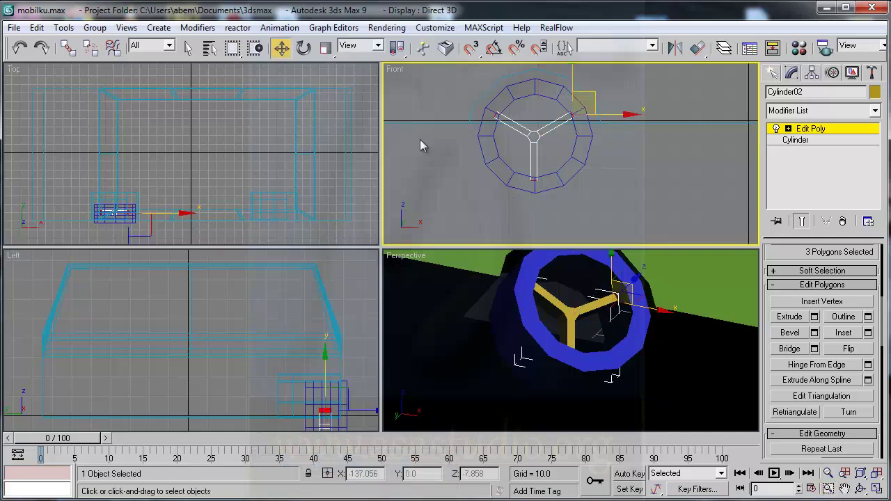
right_click(158, 169)
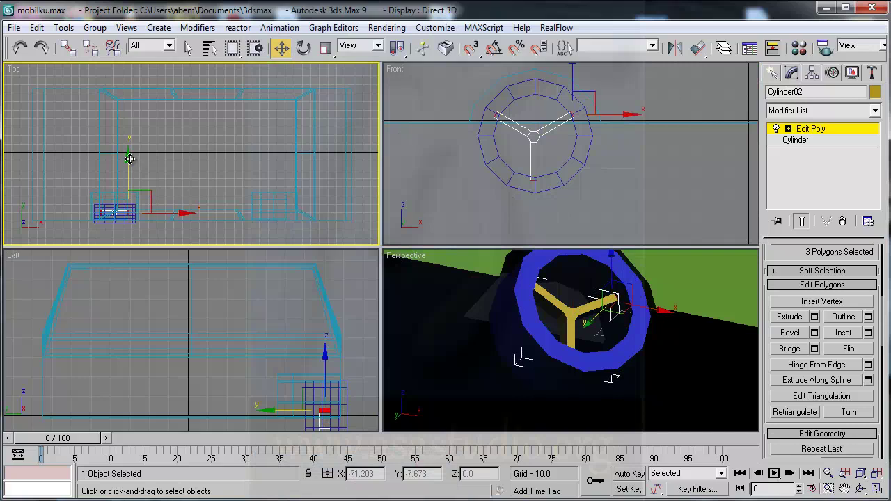
mouse_move(129, 159)
left_mouse_down()
mouse_move(137, 161)
mouse_move(131, 156)
left_mouse_up()
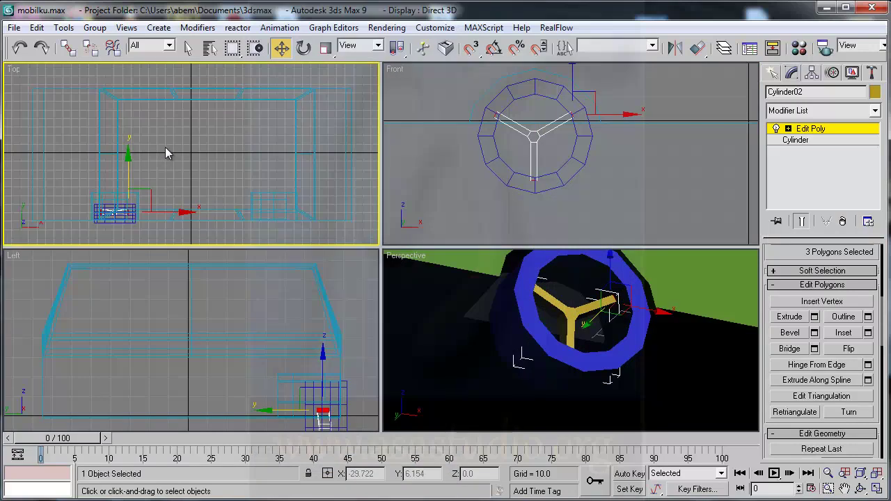
- Scale up the three selected spoke end faces uniformly so the spokes widen toward the tyre ring, and deselect them
left_click(327, 47)
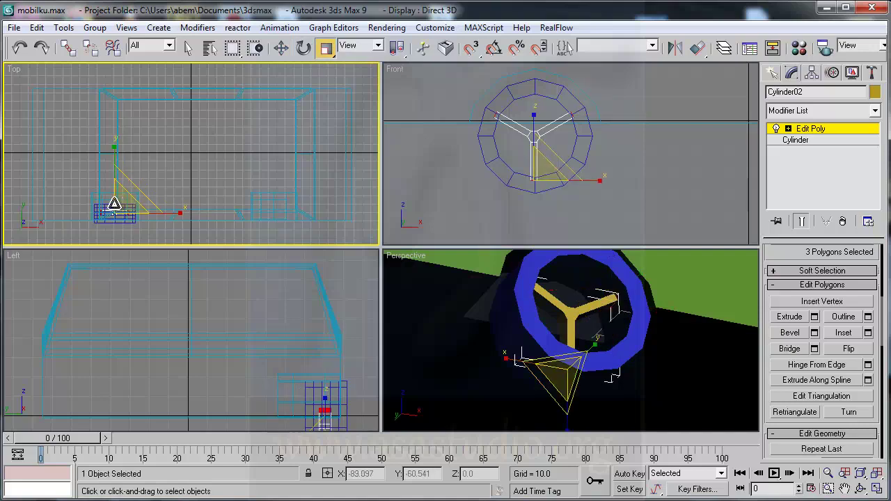
left_click_drag(115, 204, 119, 139)
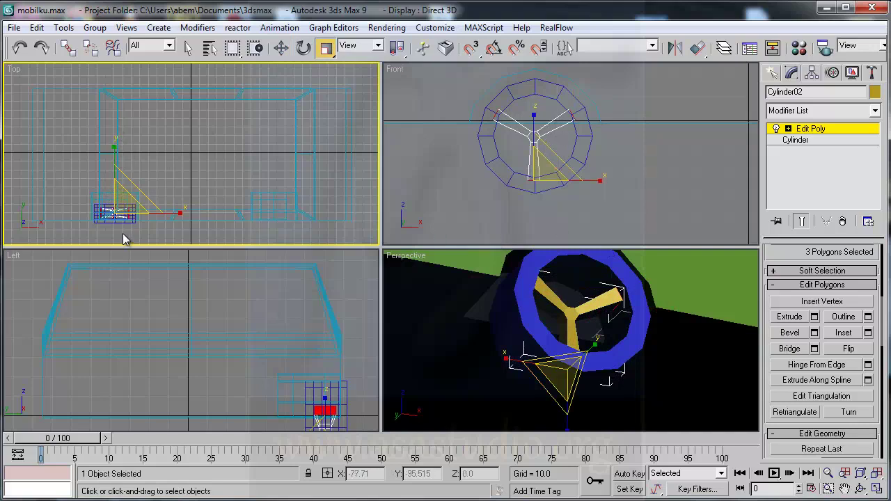
left_click(556, 202)
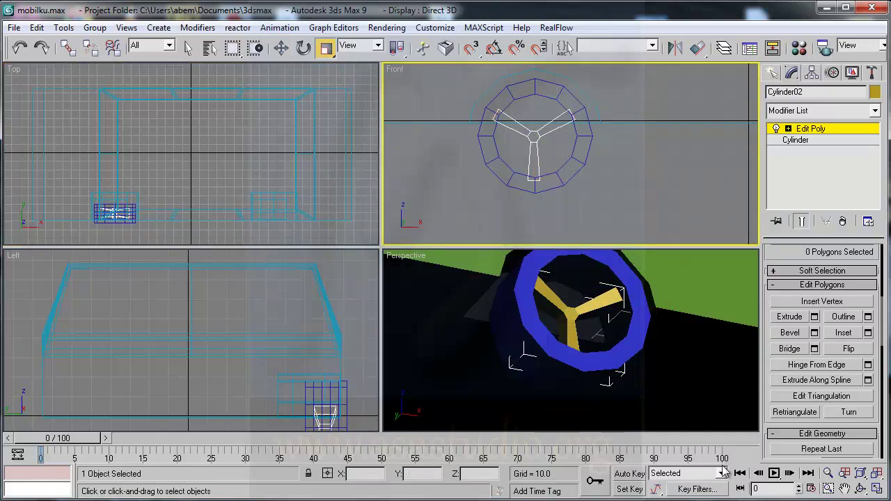
left_click(877, 472)
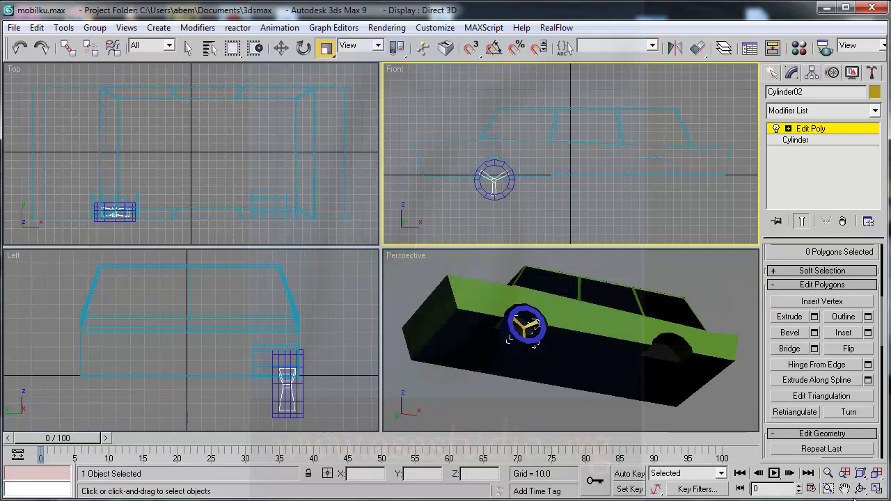
left_click(861, 490)
left_click_drag(557, 327, 559, 364)
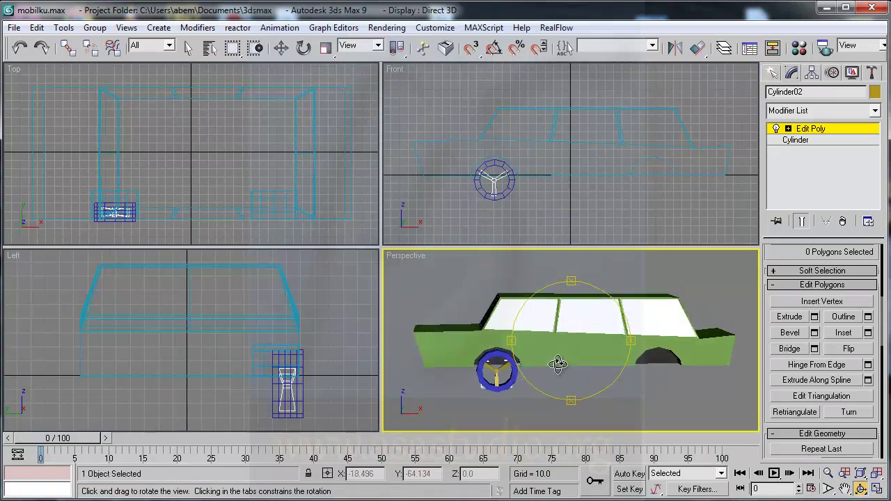
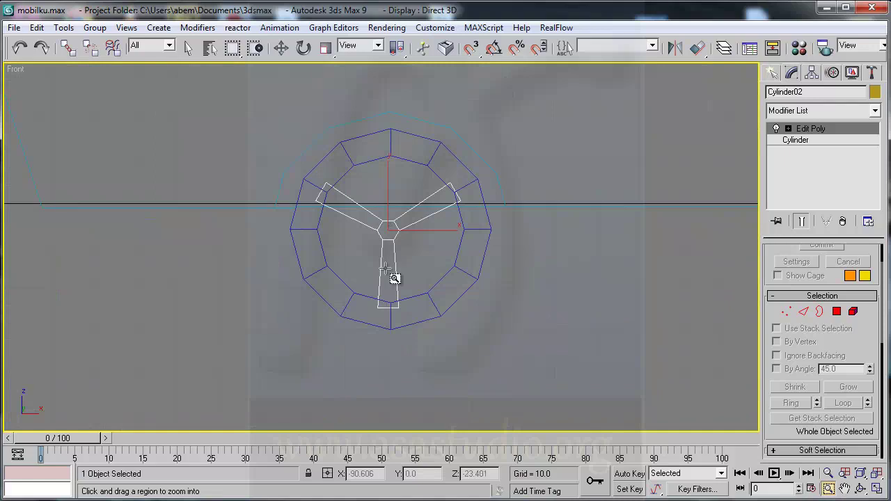
- Create a cone between the spokes in the Front view, with Radius 1 about 7.19, Radius 2 about 6.18 and height about 6.61
left_click_drag(267, 85, 539, 365)
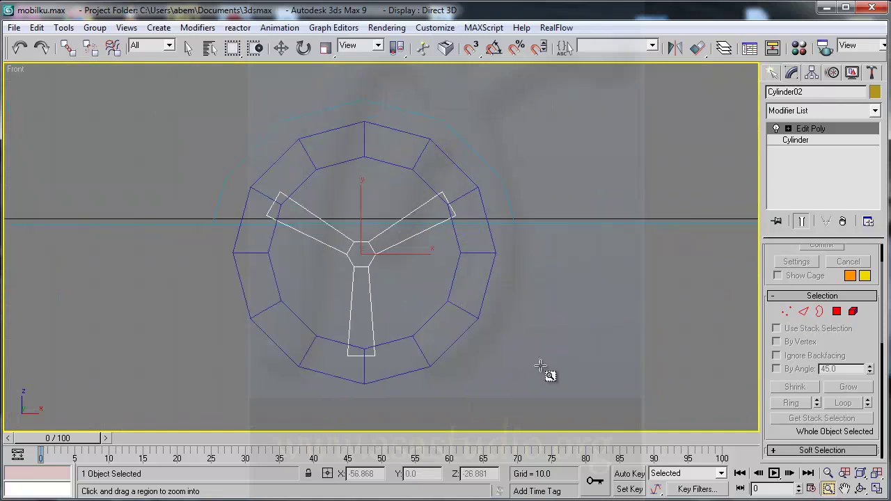
left_click(772, 72)
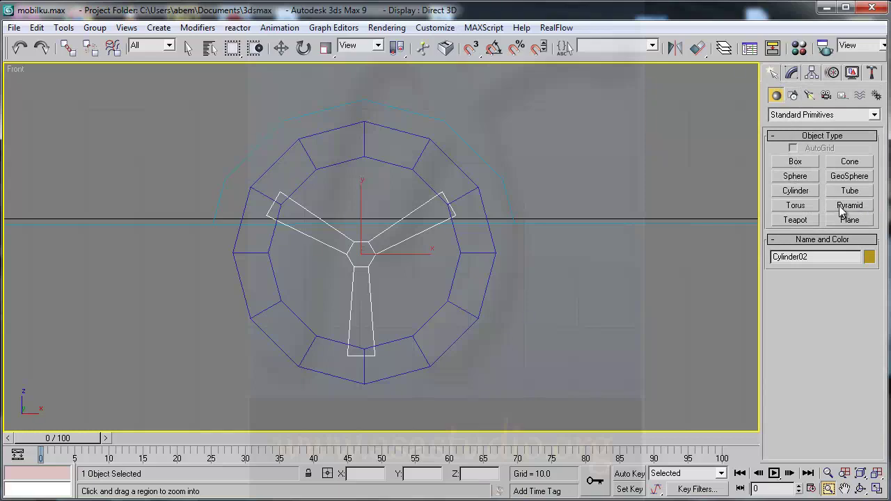
left_click(847, 164)
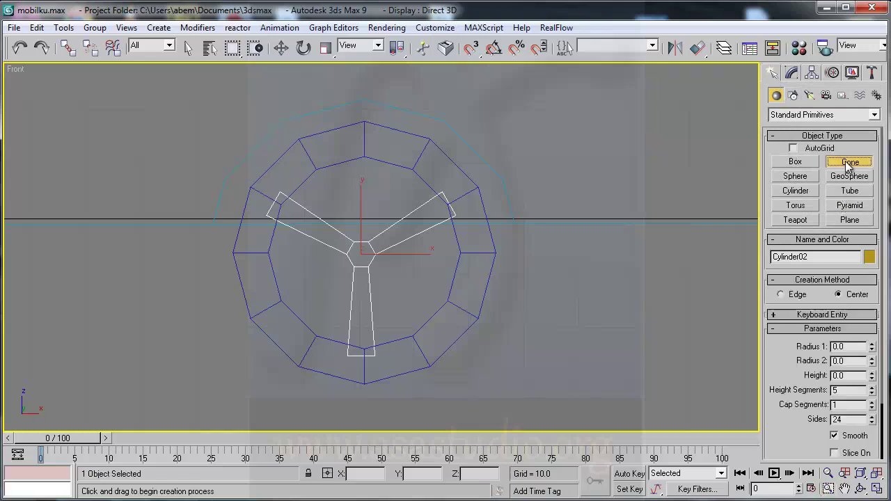
left_click_drag(421, 265, 442, 294)
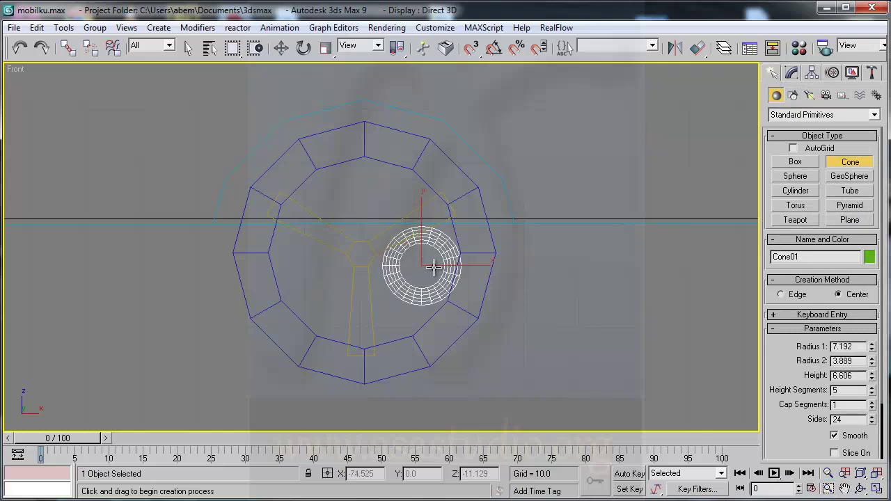
left_click(434, 266)
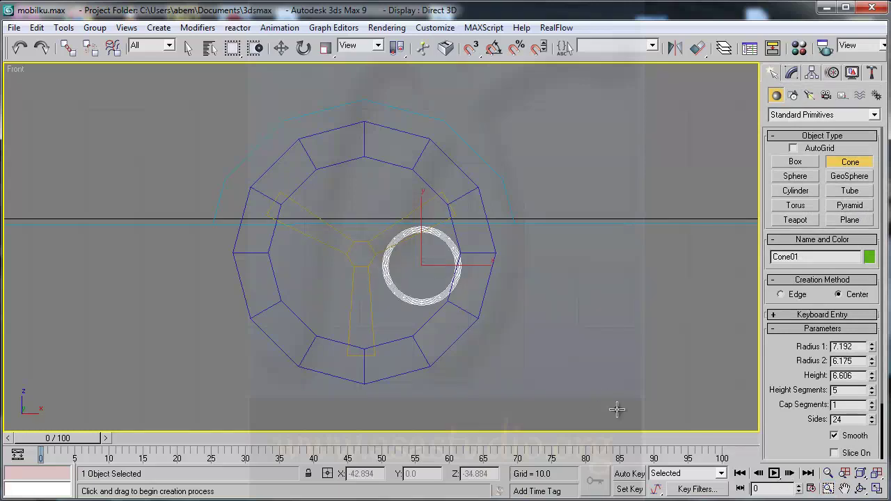
- Delete the cone placed between the wheel's spokes
left_click(877, 489)
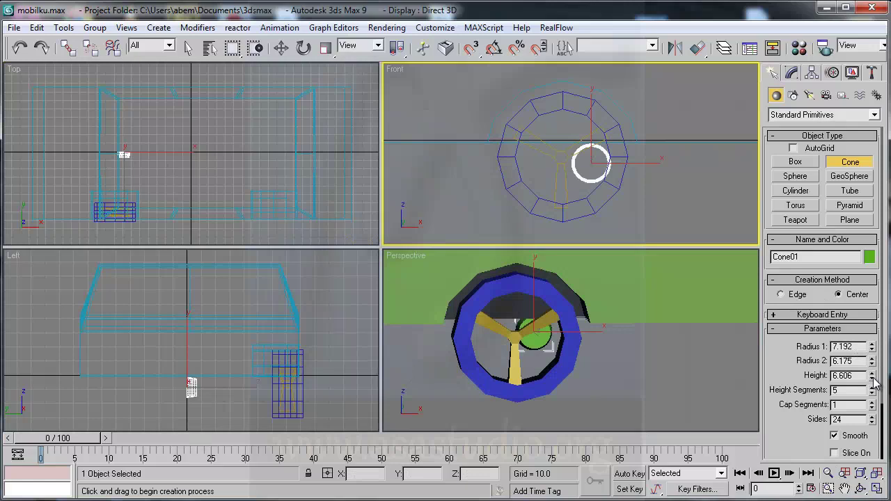
left_click(829, 489)
left_click_drag(167, 358, 244, 430)
left_click_drag(115, 271, 216, 408)
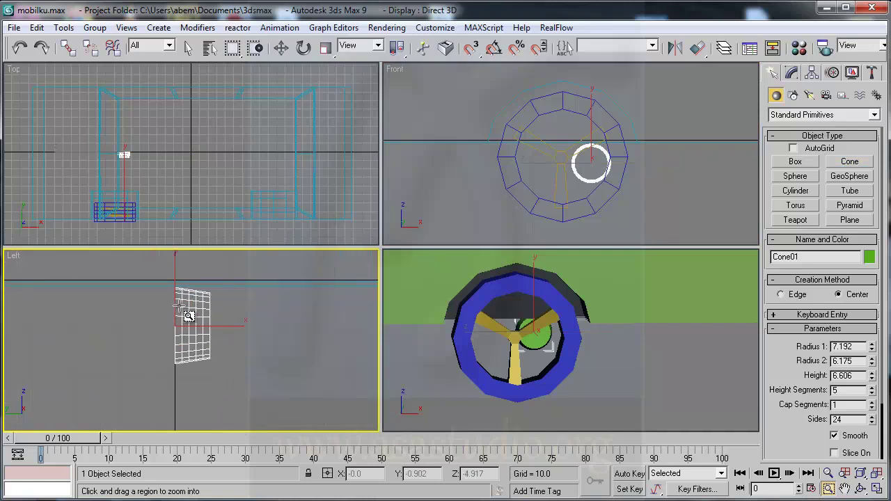
right_click(648, 161)
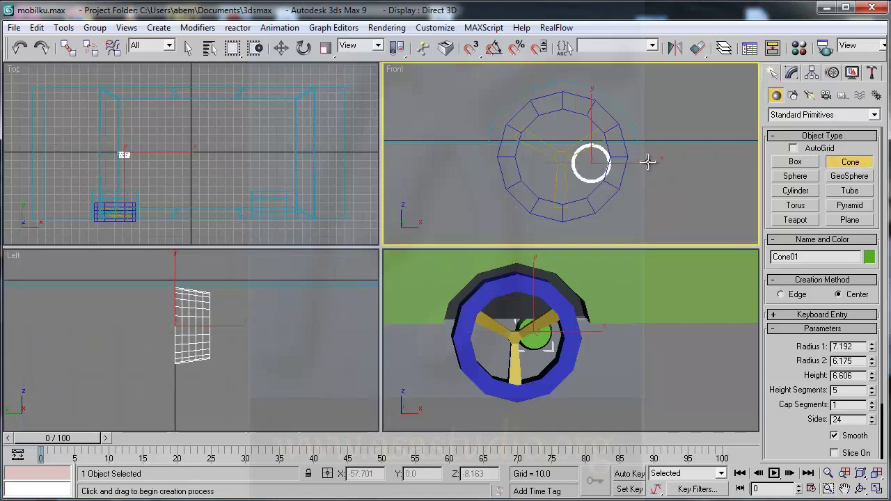
key("Delete")
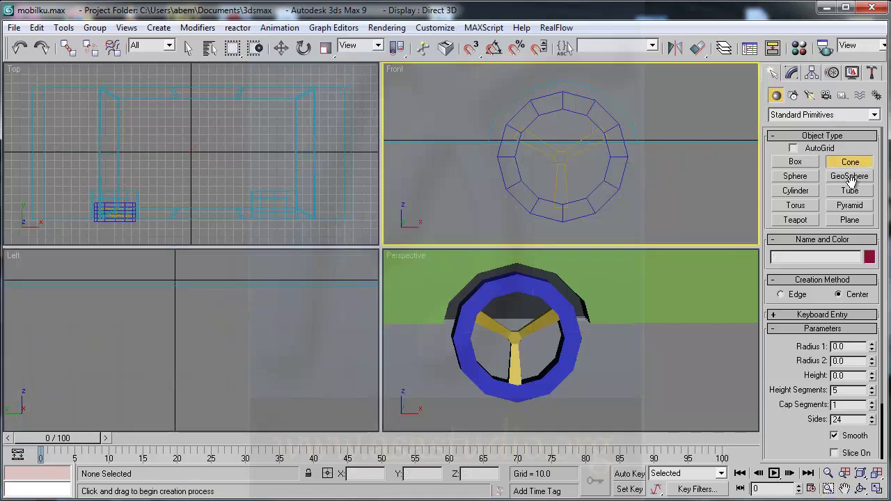
- Create a tube over the wheel in the Front view, with Radius 1 about 12.87, Radius 2 about 9.13 and height about -16.11
left_click(850, 191)
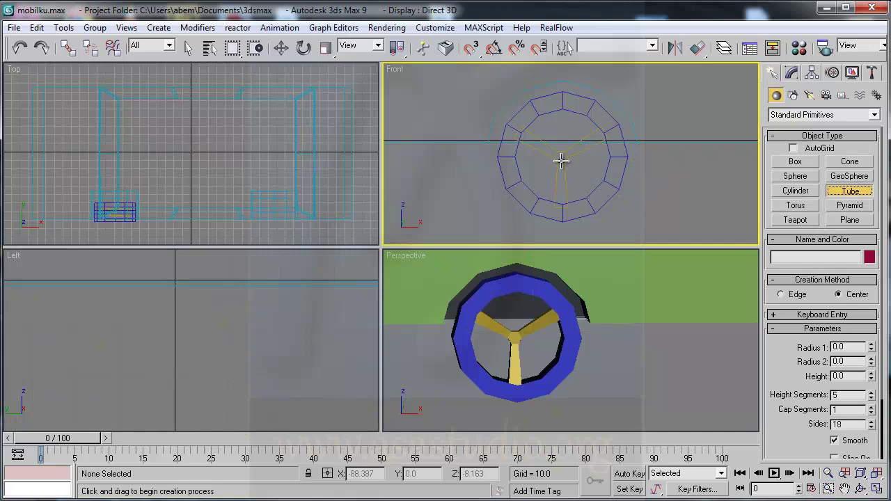
left_click_drag(543, 148, 569, 170)
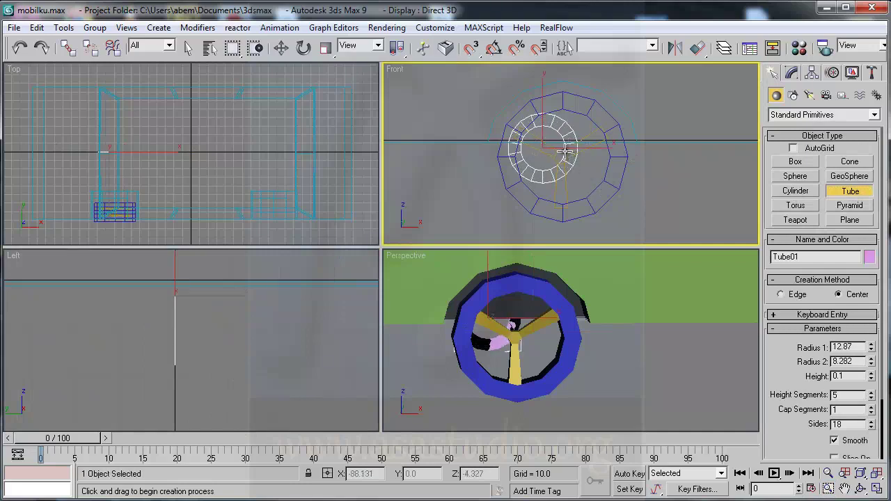
left_click(566, 155)
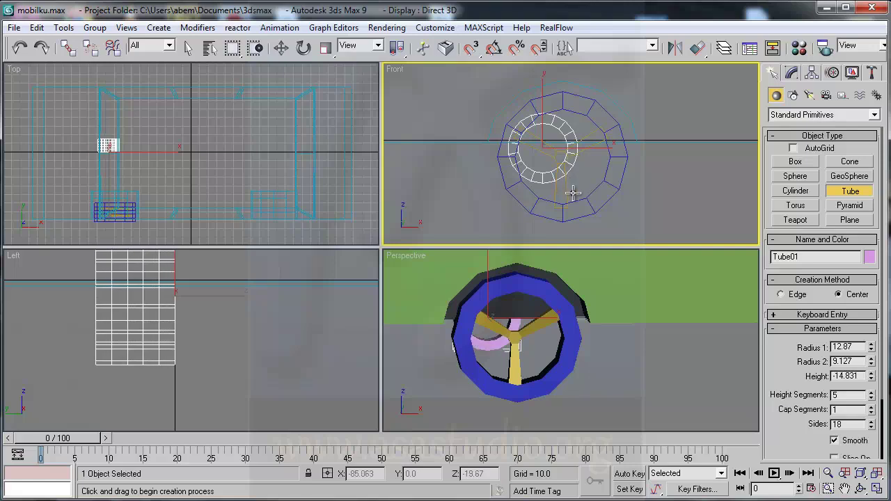
left_click(572, 199)
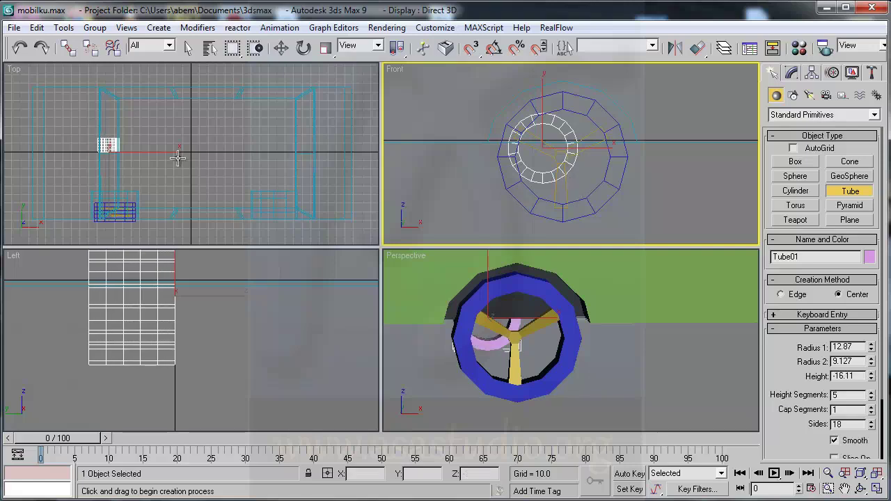
- Move the new tube along Y in the Top view into the wheel's position, and delete the old blue tyre ring
left_click(304, 47)
left_click(281, 49)
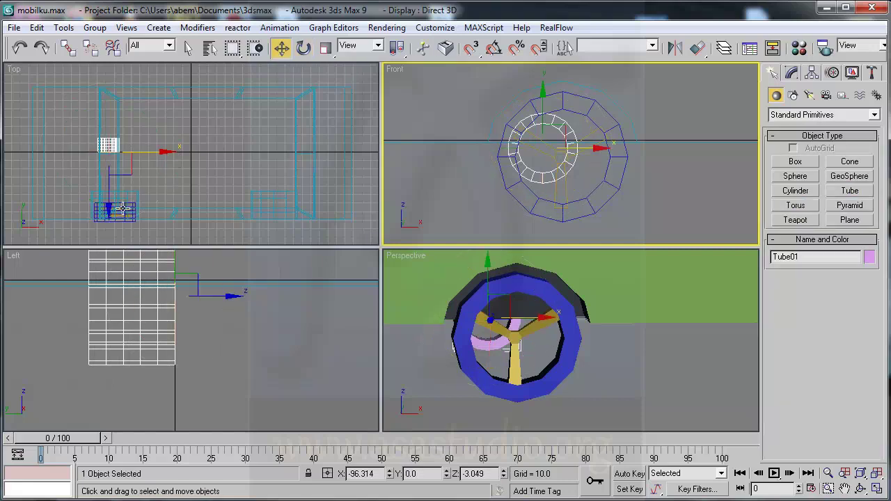
left_click(161, 159)
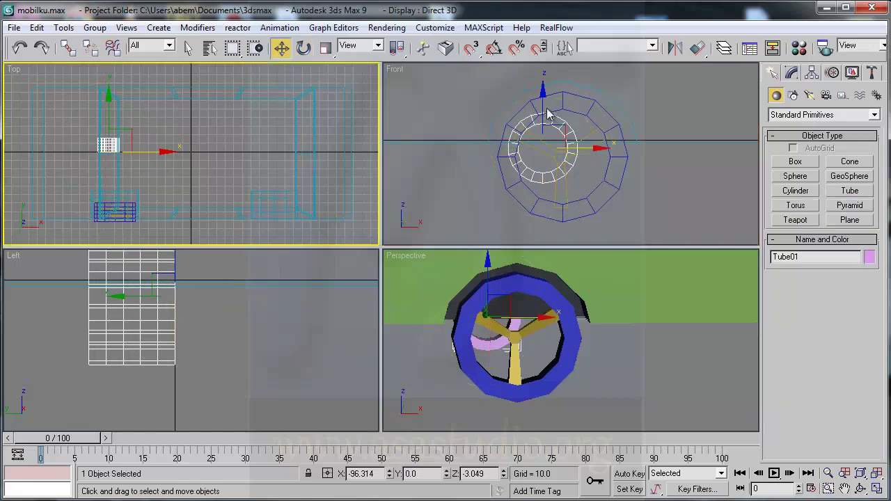
right_click(113, 95)
left_click(110, 94)
left_click_drag(109, 92, 113, 164)
left_click(538, 293)
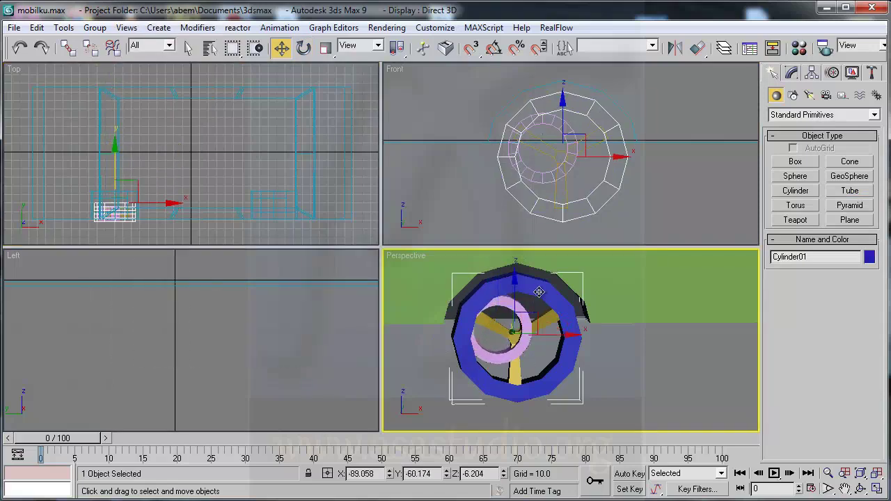
key("Delete")
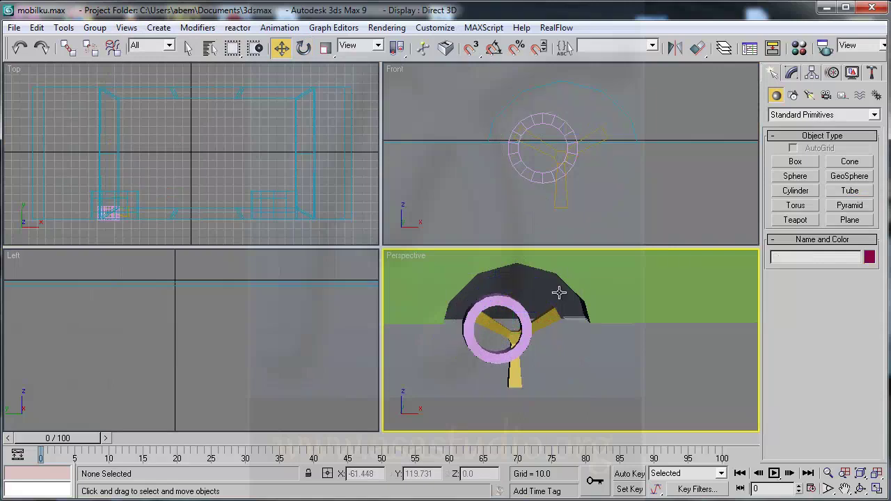
- Centre the tube on the spoked hub by moving it along X and Y in the Front view
left_click(566, 144)
left_click_drag(599, 148, 621, 148)
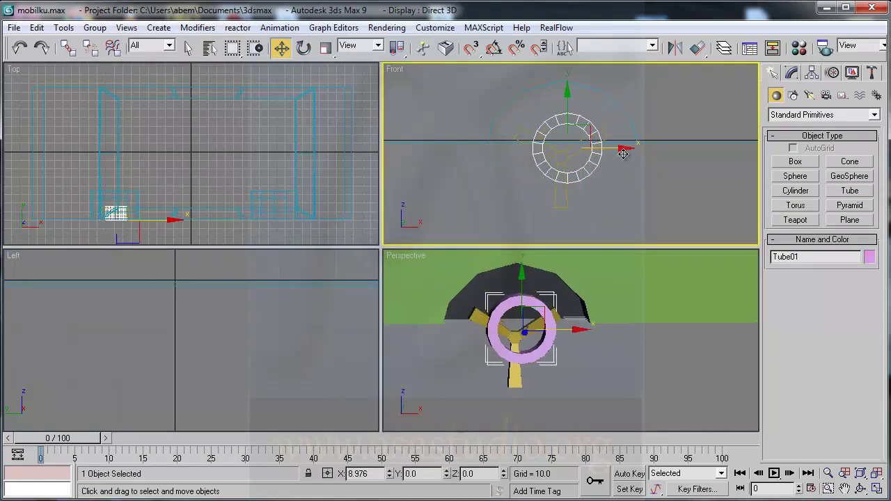
left_click_drag(564, 96, 565, 117)
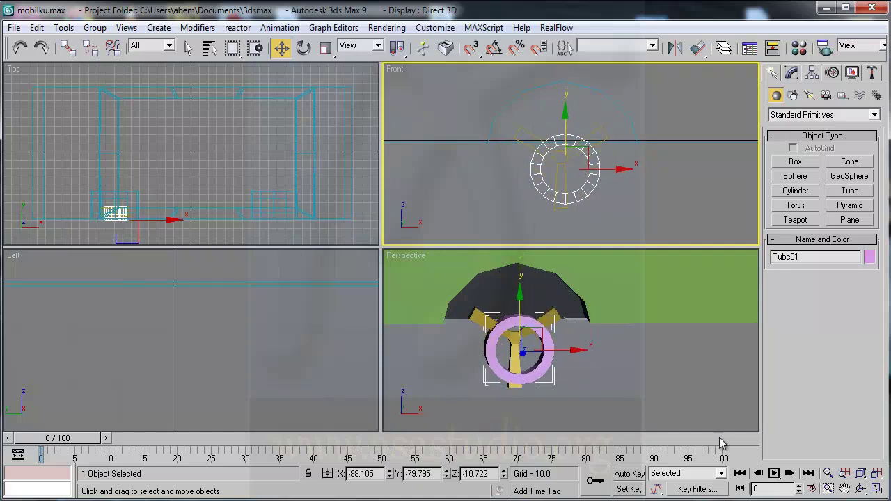
left_click(828, 488)
left_click_drag(515, 127, 636, 218)
key("w")
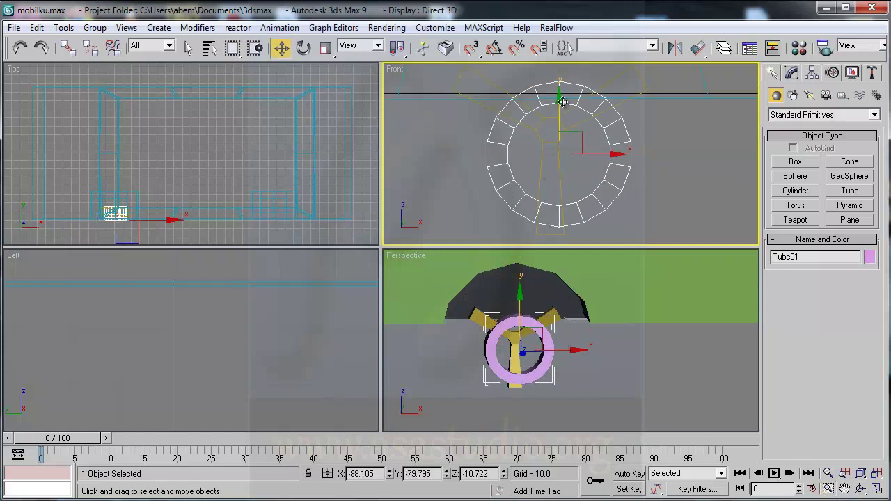
left_click_drag(559, 99, 557, 77)
left_click_drag(616, 131, 607, 132)
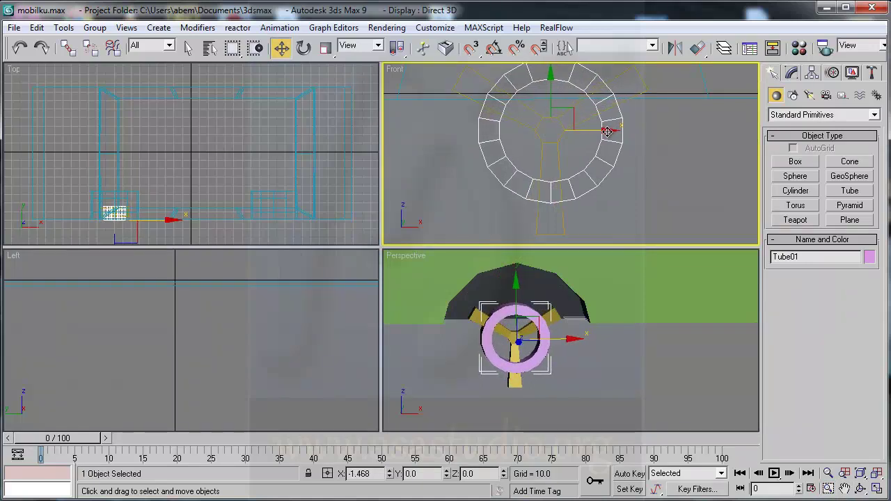
left_click_drag(608, 132, 607, 132)
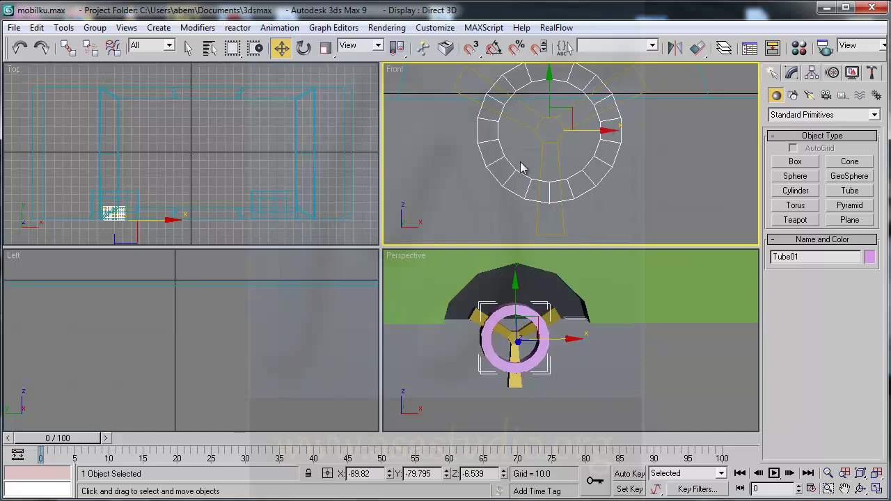
- Scale the tube uniformly to about 200% so it surrounds the spokes as the tyre
left_click(325, 48)
left_click_drag(550, 124, 570, 48)
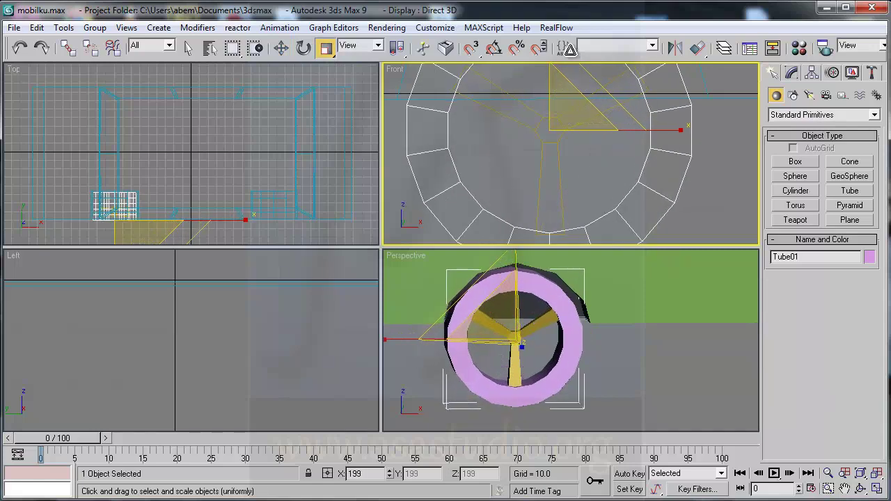
left_click_drag(570, 49, 572, 50)
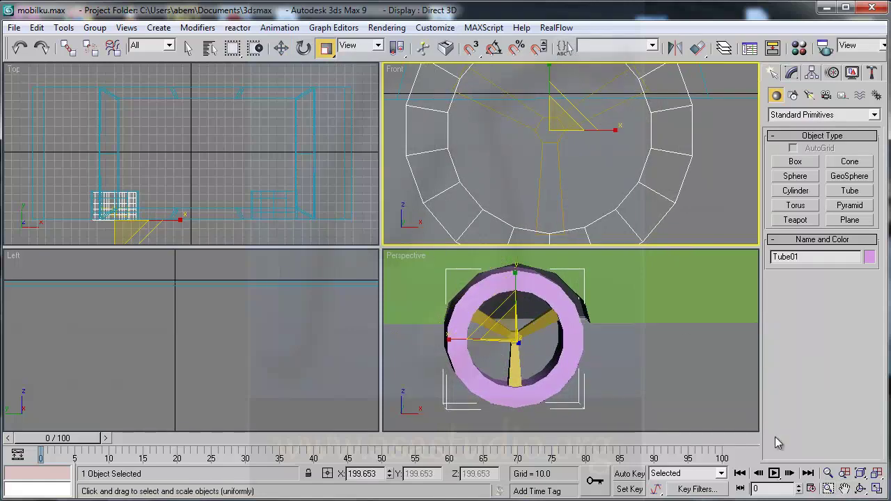
- Create a thin rim tube inside the tyre in the Front view, with Radius 1 about 18.52, Radius 2 about 17.11 and height about -6.4
left_click(828, 473)
mouse_move(623, 216)
left_mouse_down()
mouse_move(616, 197)
mouse_move(621, 226)
left_mouse_up()
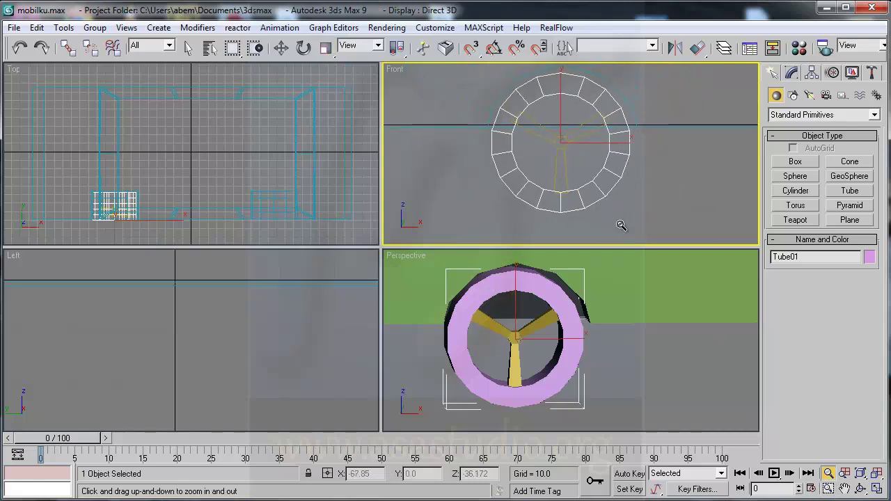
left_click(853, 193)
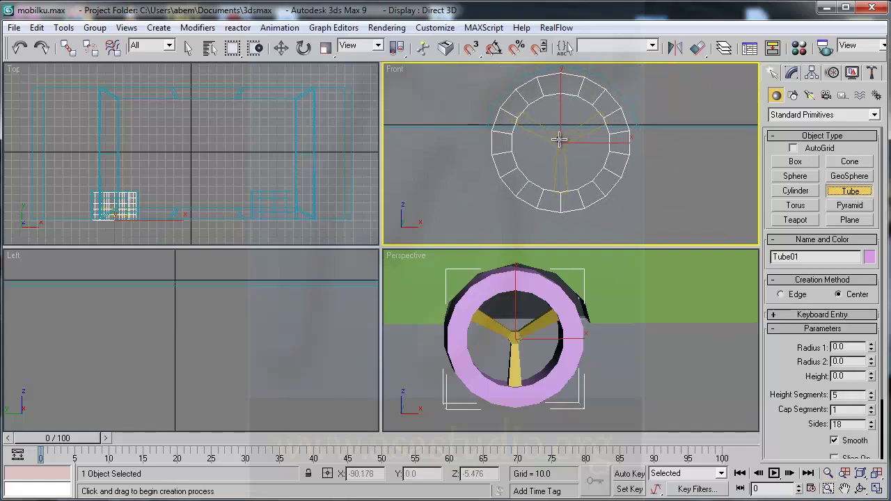
left_click_drag(559, 140, 603, 167)
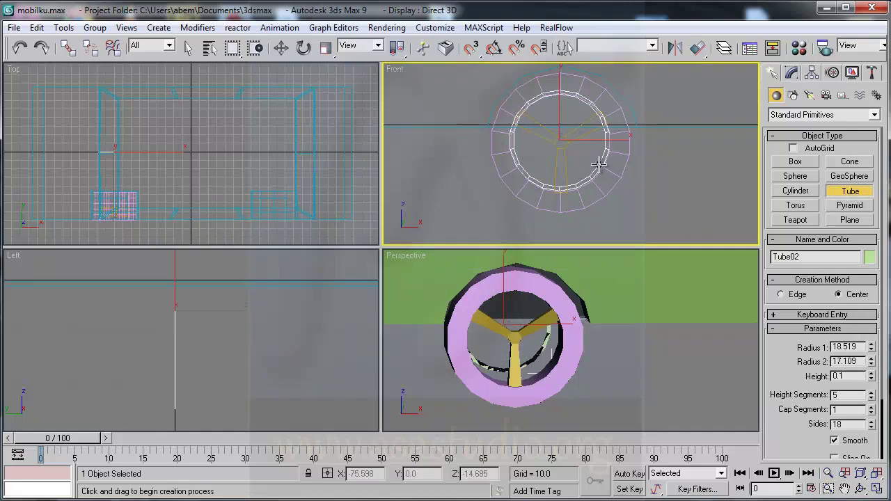
left_click(599, 163)
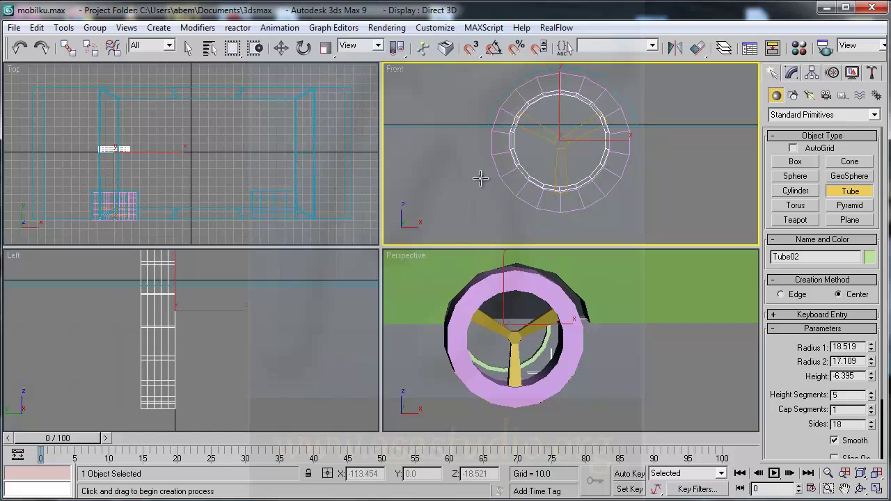
- Move the rim tube along Y in the Top view into the tyre
left_click(281, 47)
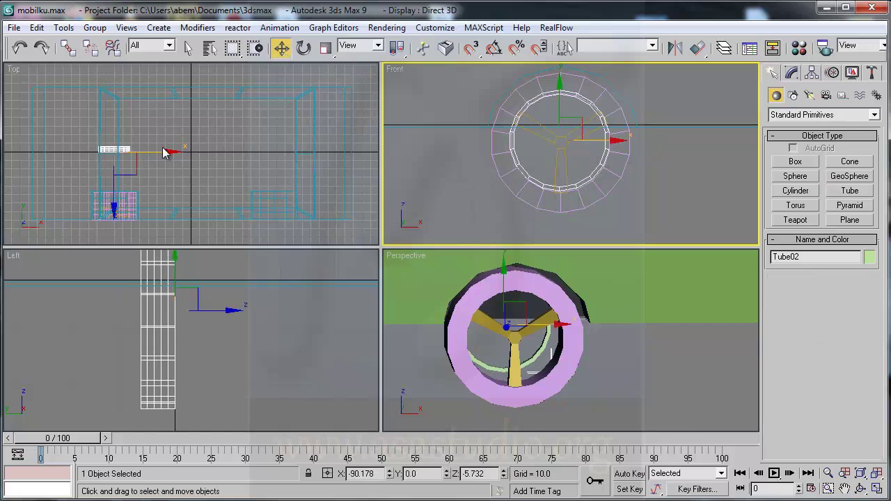
right_click(168, 129)
left_click_drag(116, 107, 141, 174)
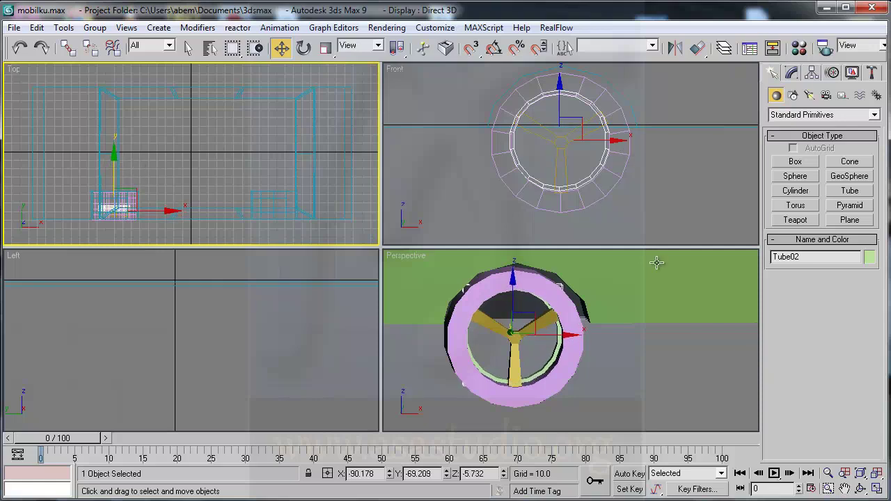
- Align the rim tube with the tyre's inner edge by nudging it along X and downward in the Front view
left_click(829, 489)
right_click(724, 226)
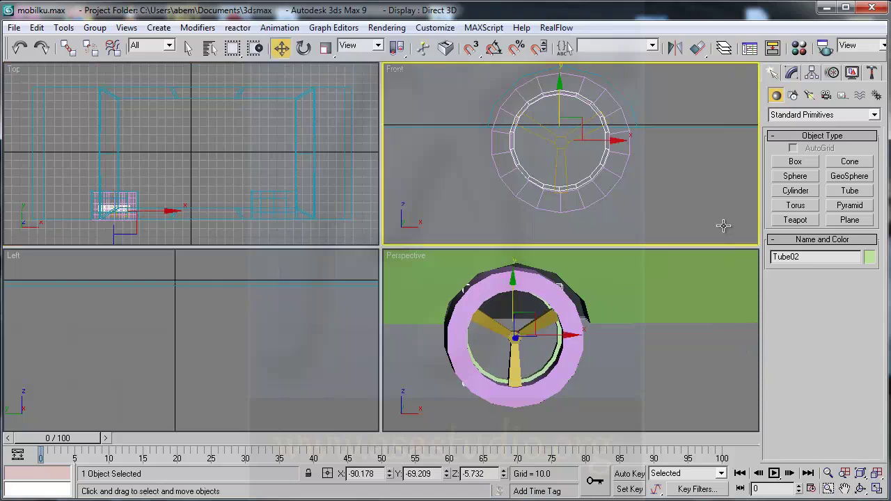
left_click(878, 489)
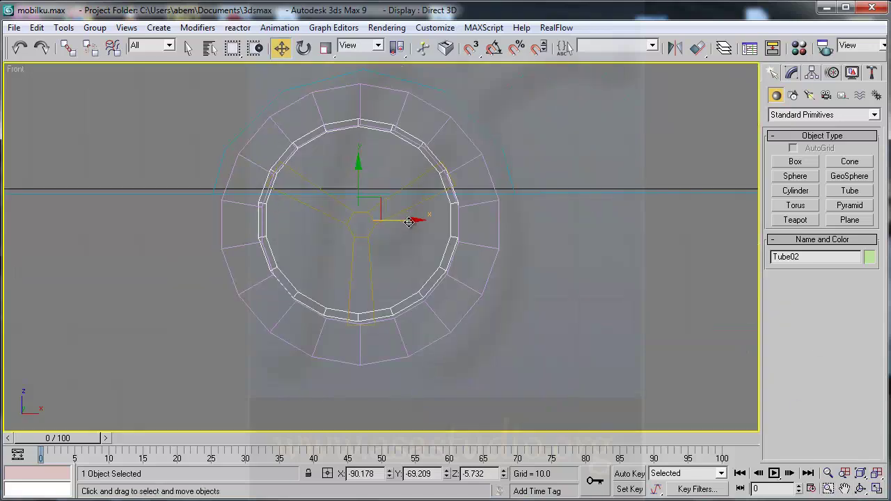
left_click_drag(415, 221, 416, 220)
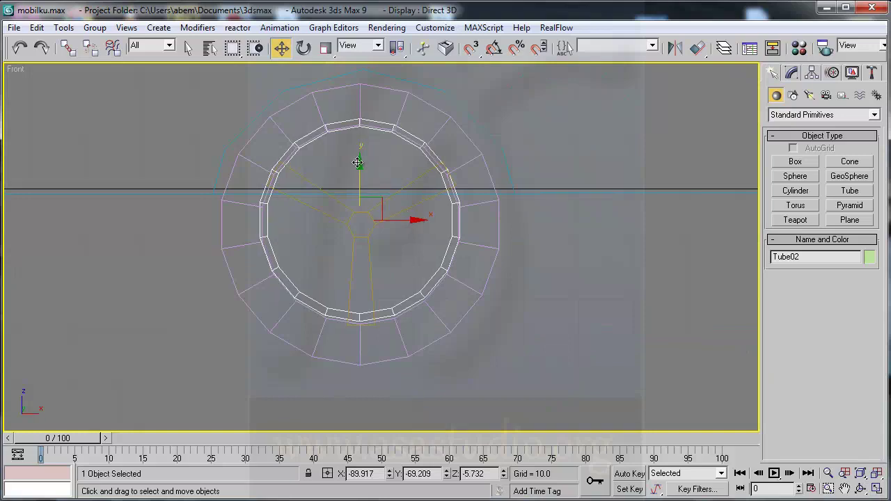
left_click_drag(361, 160, 362, 164)
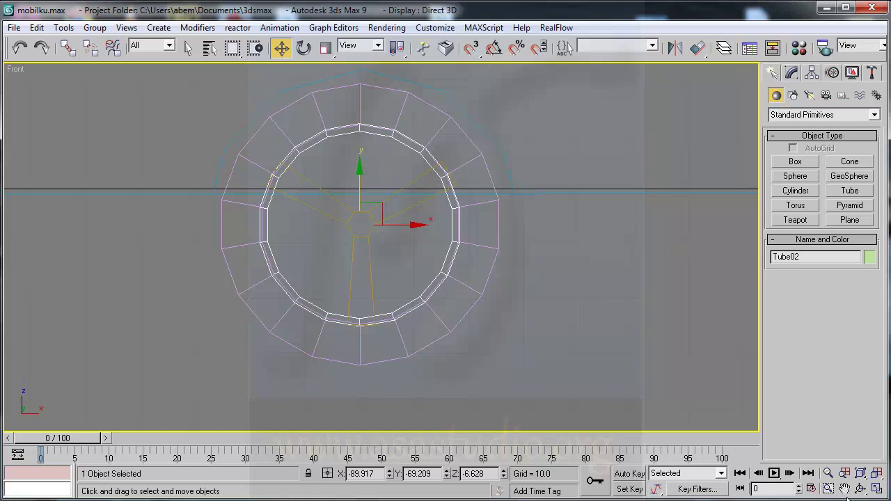
left_click(877, 489)
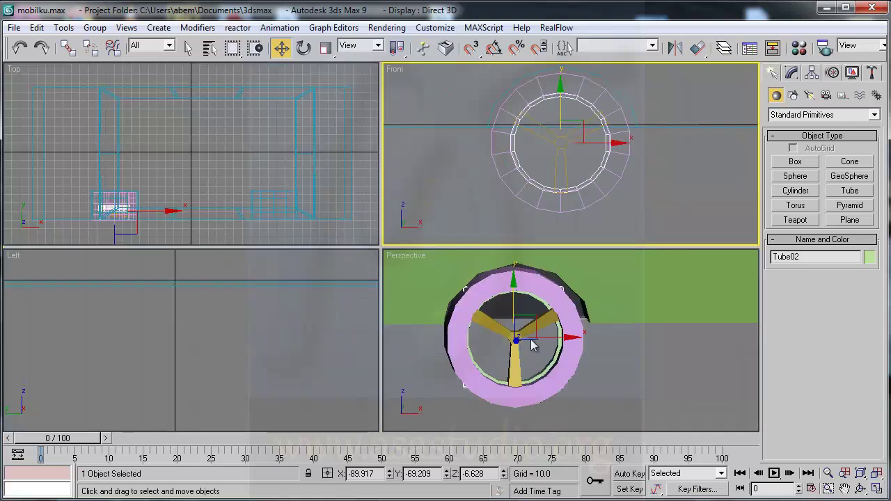
- Move the rim tube along Y to the tyre's outer face in the Top view, and stretch it along Y past about 375% to span the tyre
right_click(123, 179)
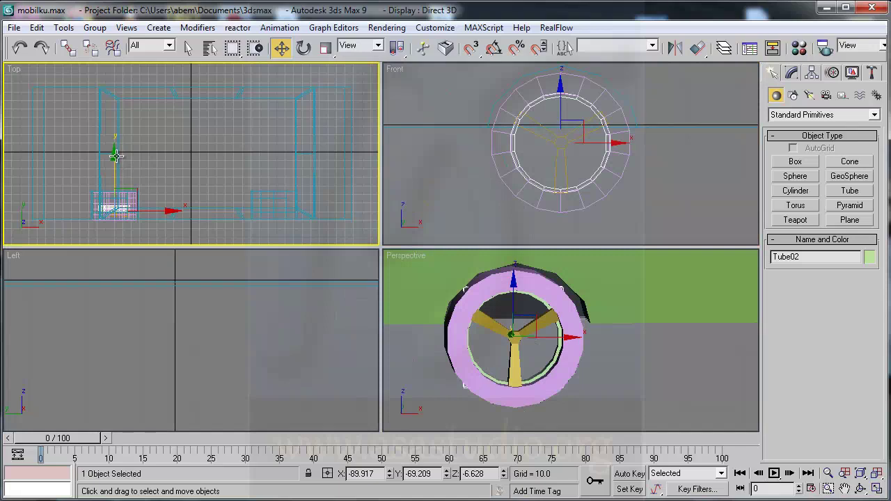
left_click_drag(114, 152, 130, 165)
left_click(326, 47)
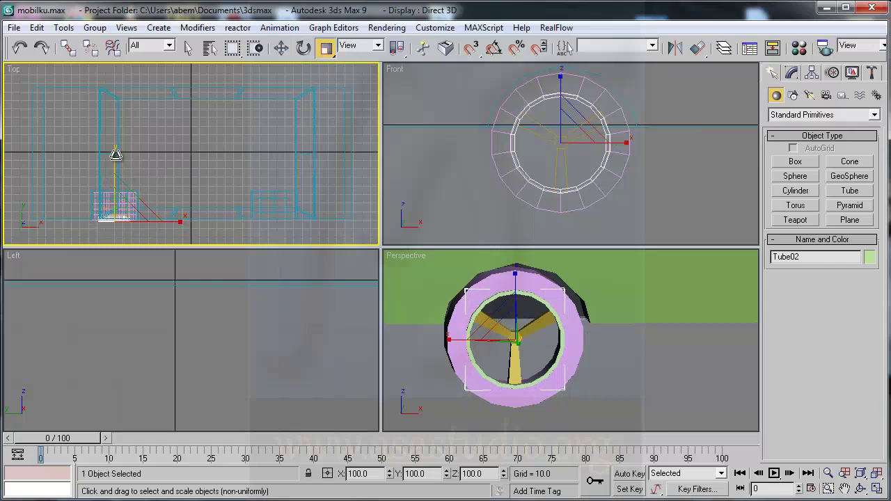
left_click_drag(115, 155, 127, 28)
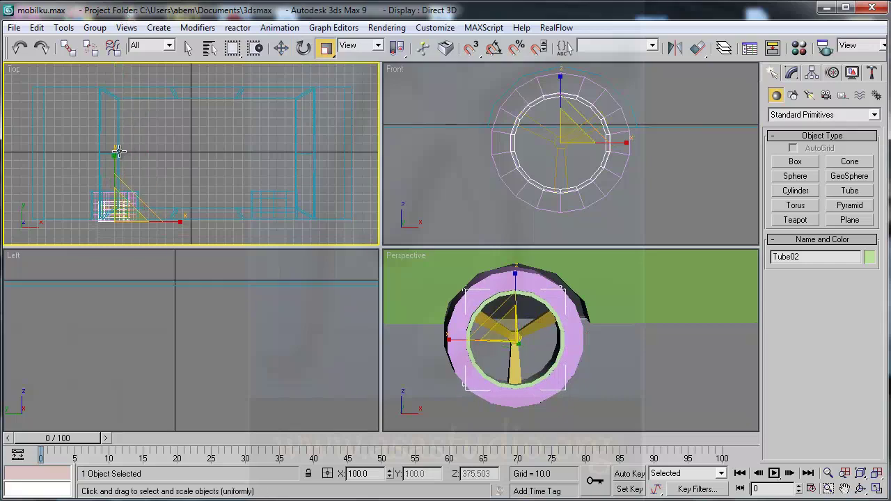
left_click_drag(116, 155, 120, 126)
- Group the tyre, the rim tube and the three-spoked hub under the name wheelFL
left_click(621, 357)
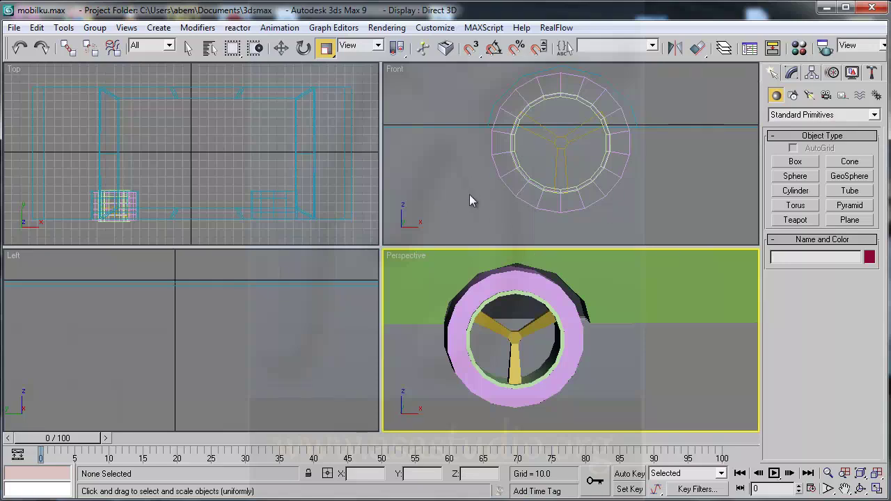
left_click_drag(459, 154, 612, 226)
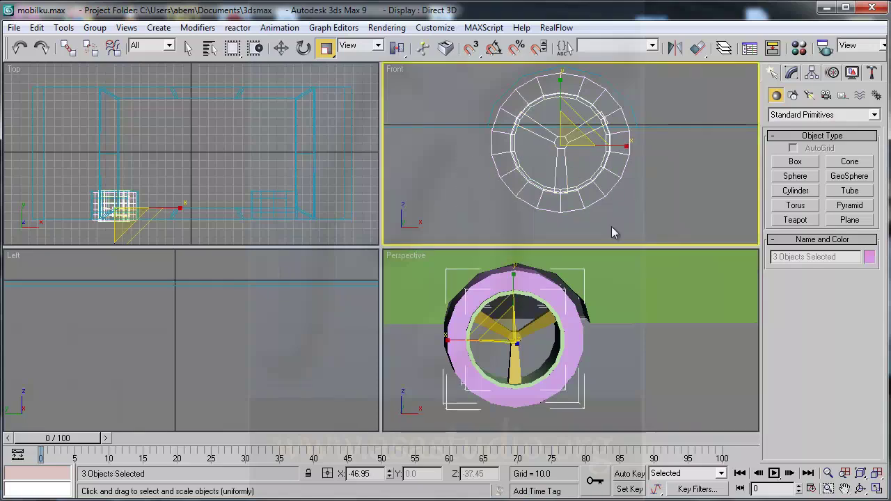
left_click(94, 28)
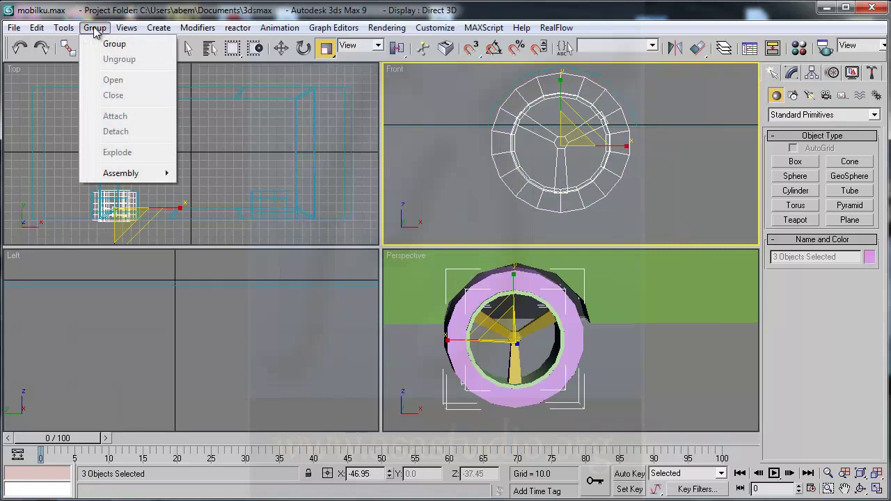
left_click(112, 44)
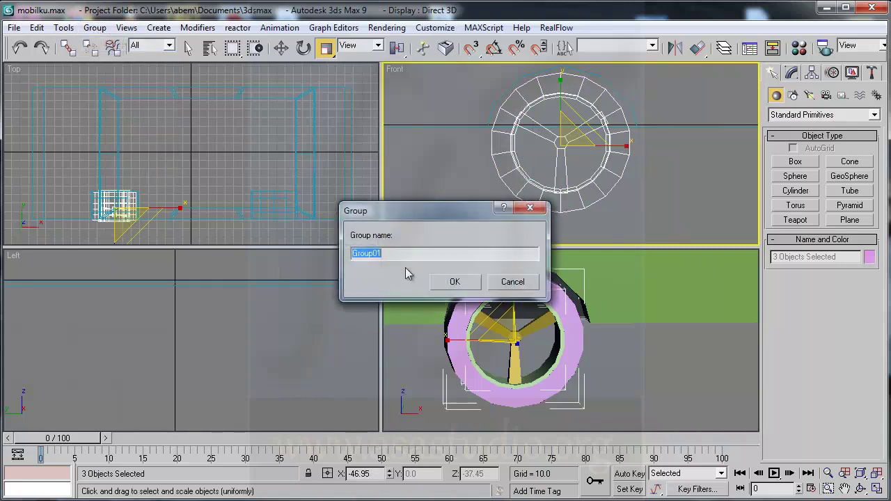
type("wheelFL")
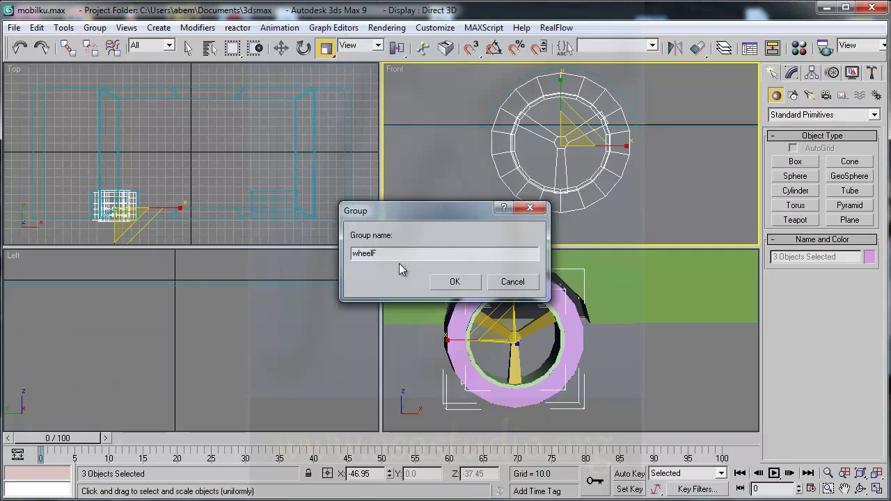
left_click(454, 282)
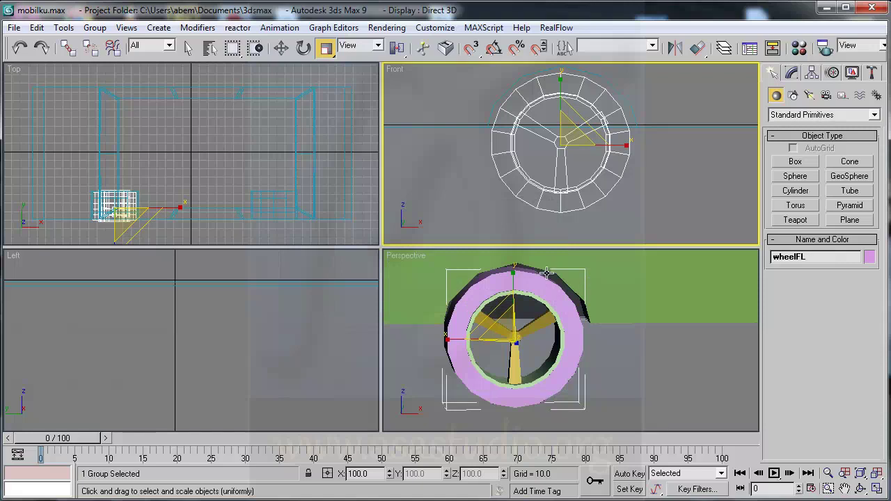
- Move the wheelFL group outward along Y in the Top view to a Y position of about -73.7
left_click(281, 48)
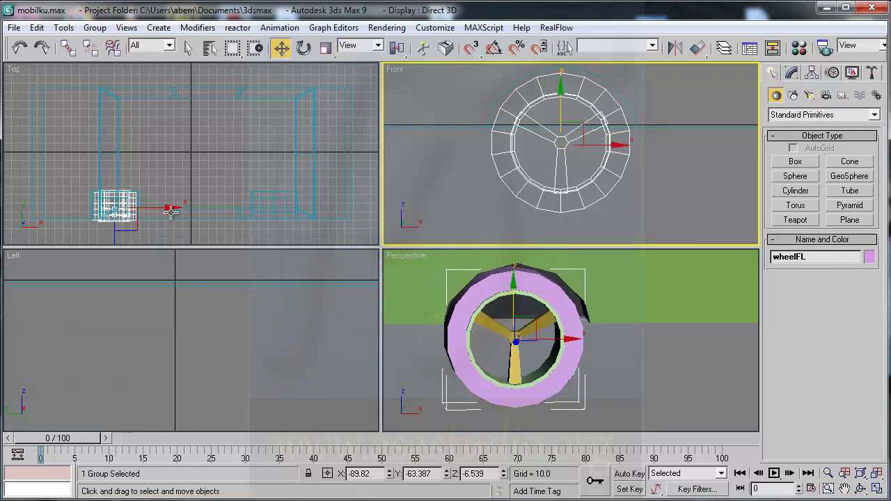
left_click(171, 211)
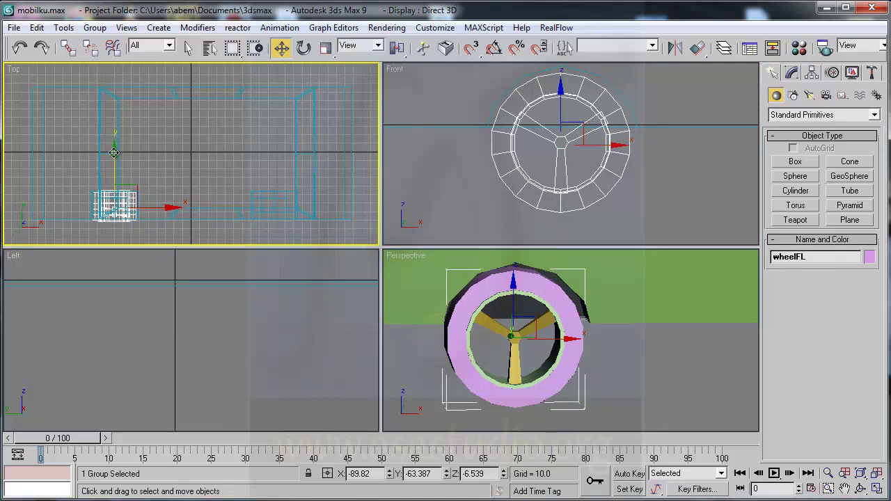
left_click_drag(113, 153, 115, 162)
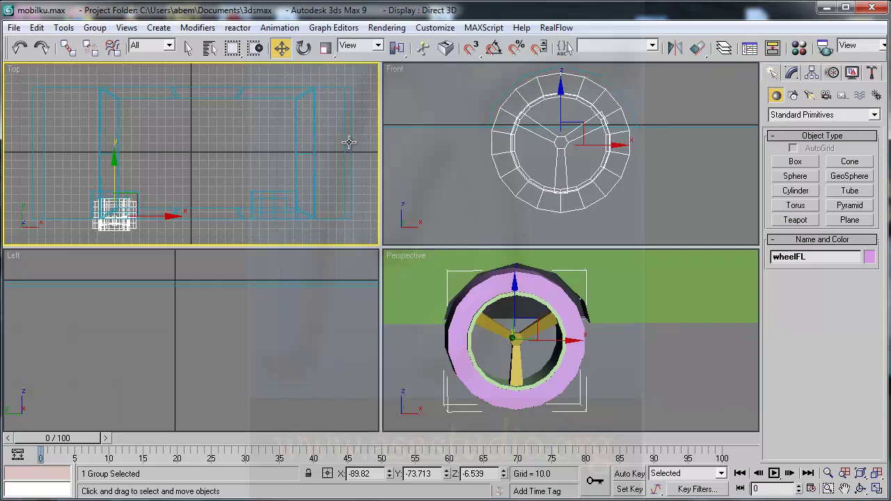
- Examine the whole car and the grouped wheel's placement against the body from all sides in the Perspective view
left_click(876, 488)
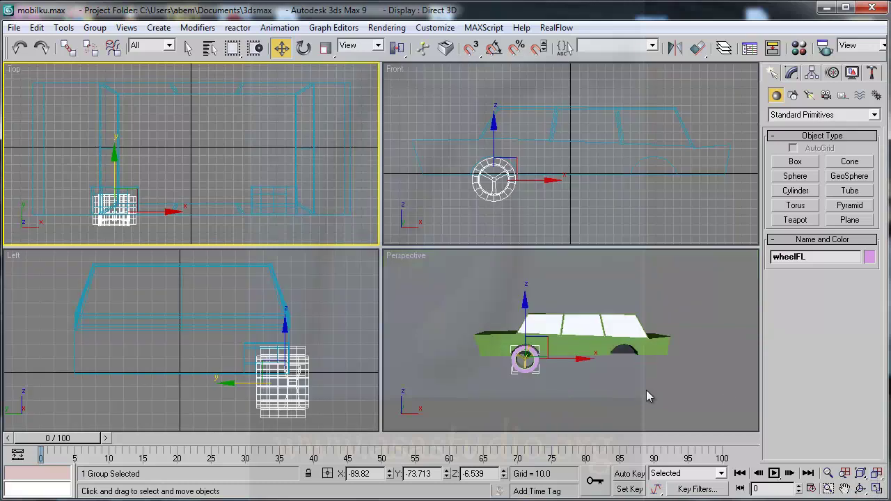
left_click(860, 489)
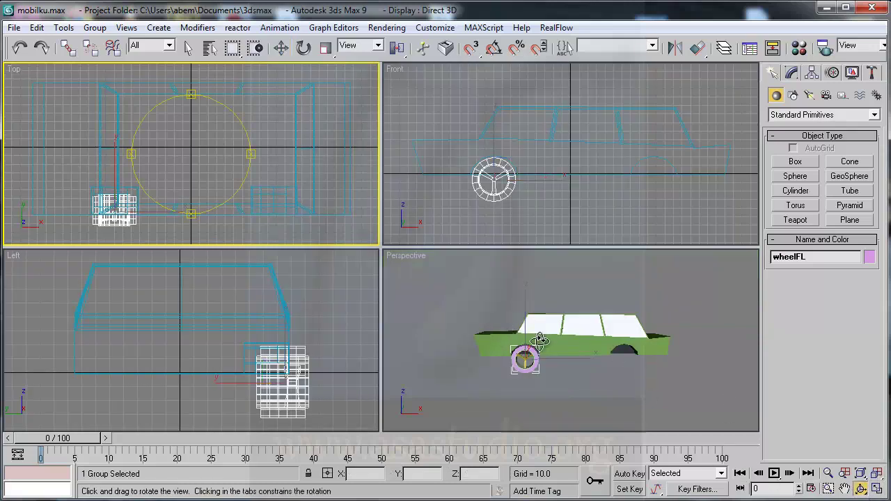
mouse_move(540, 341)
left_mouse_down()
mouse_move(682, 342)
mouse_move(720, 323)
mouse_move(728, 342)
mouse_move(867, 355)
mouse_move(549, 335)
left_mouse_up()
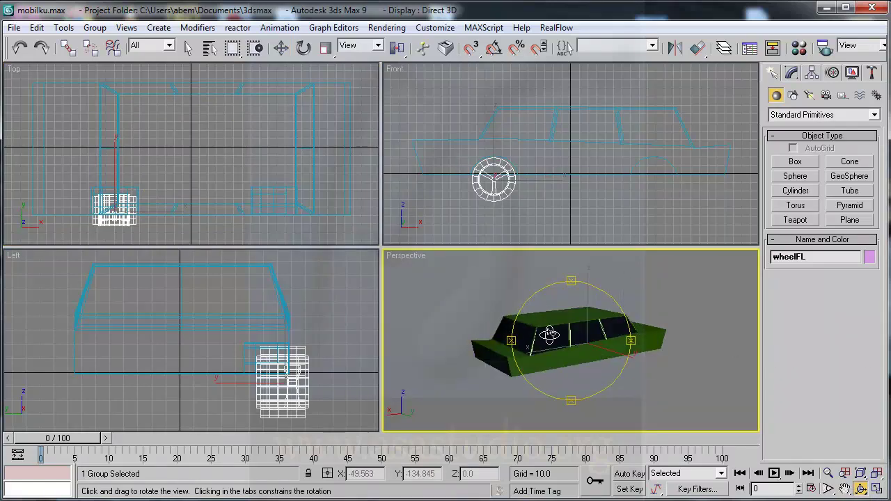
left_click_drag(658, 307, 559, 325)
left_click_drag(484, 359, 550, 322)
left_click_drag(659, 344, 503, 370)
left_click_drag(474, 344, 574, 355)
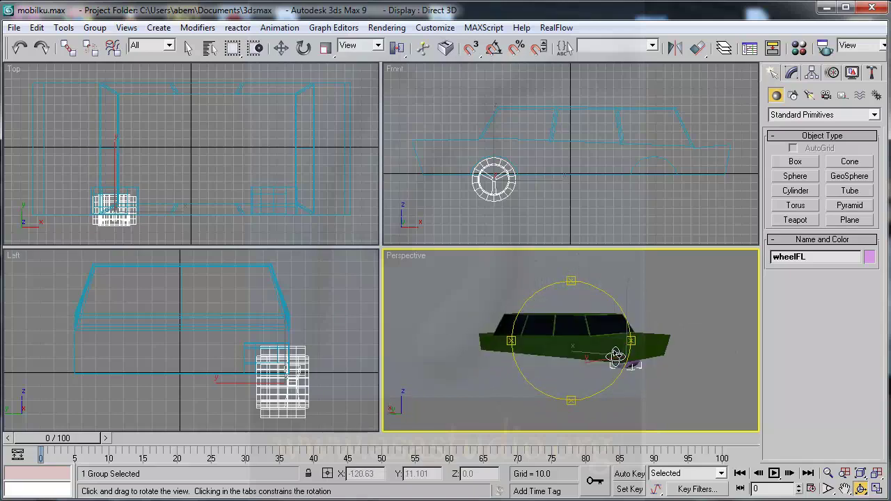
left_click_drag(685, 336, 798, 362)
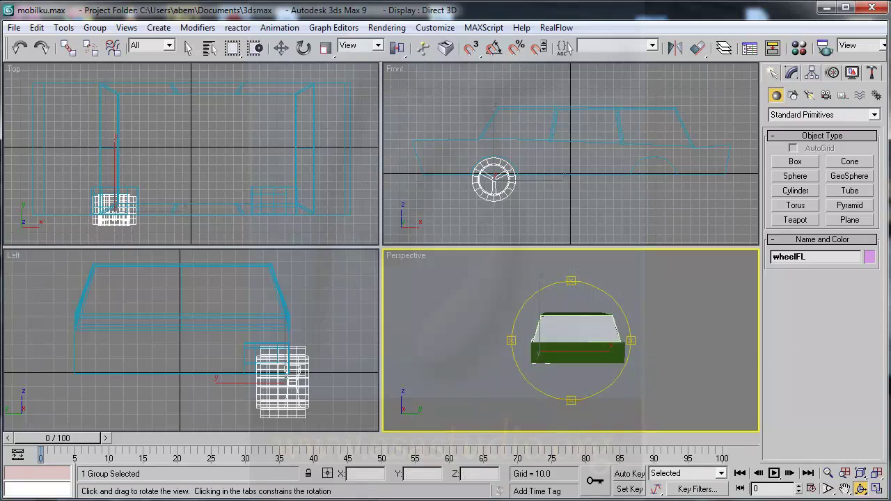